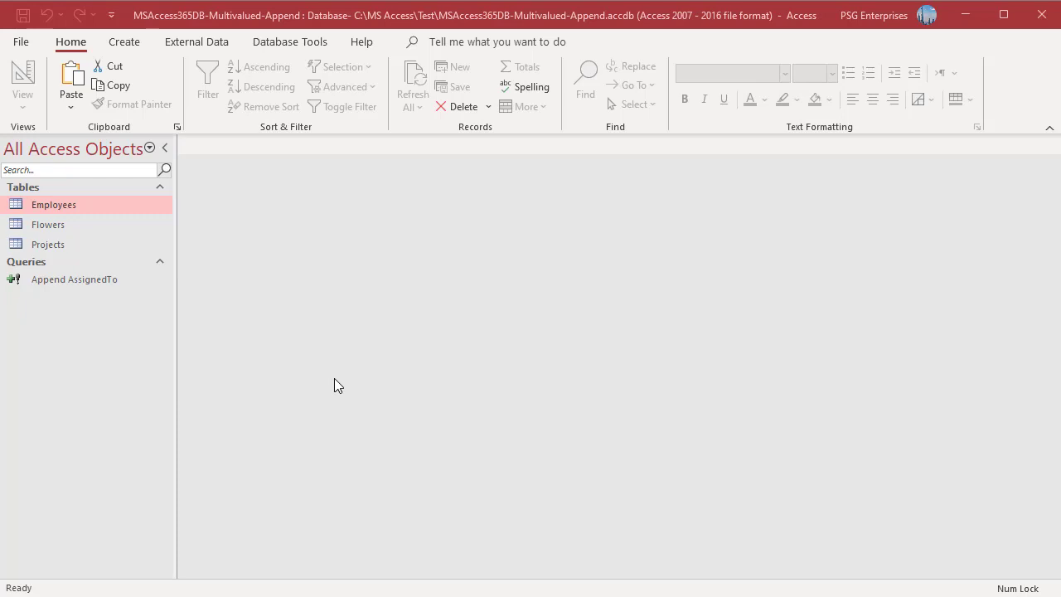
# - Open the Projects and Employees datasheets to compare project assignments with the 25 employee IDs
pyautogui.doubleClick(50, 243)
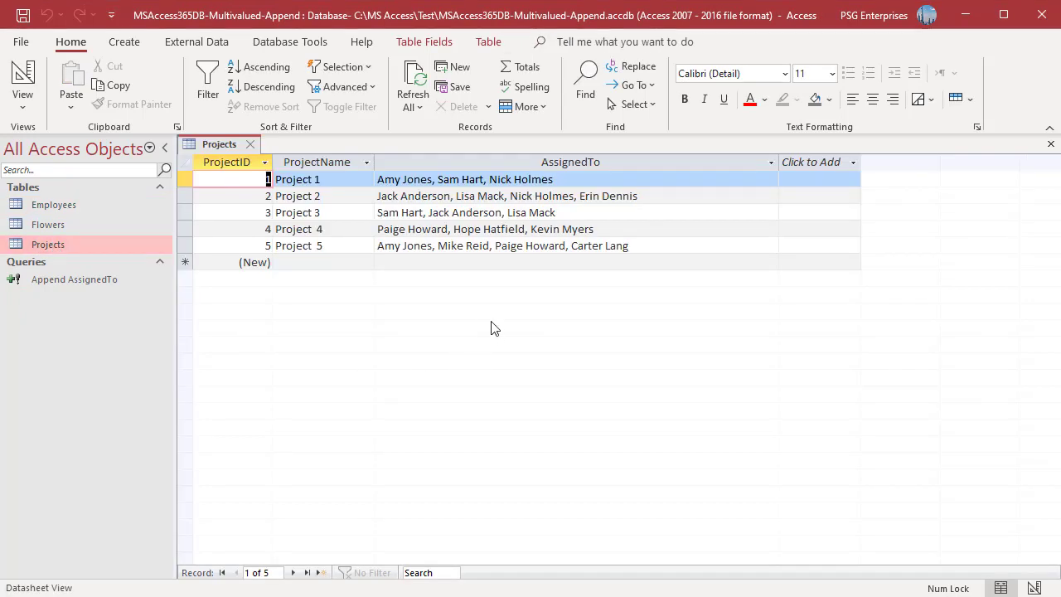
pyautogui.click(74, 204)
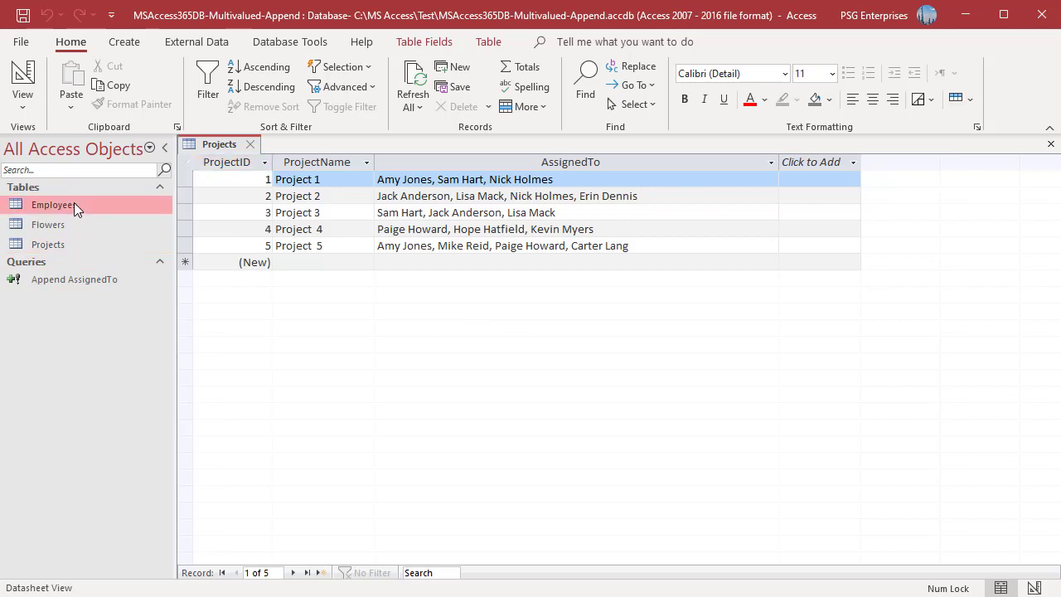
pyautogui.doubleClick(73, 204)
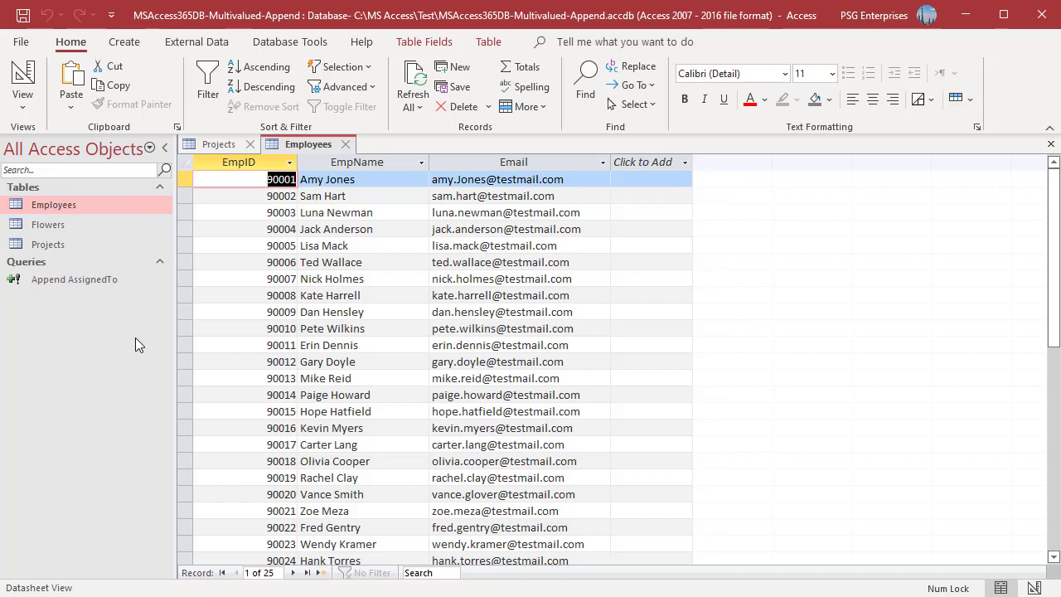
# - Create a new Query Design with the Projects table added
pyautogui.click(125, 42)
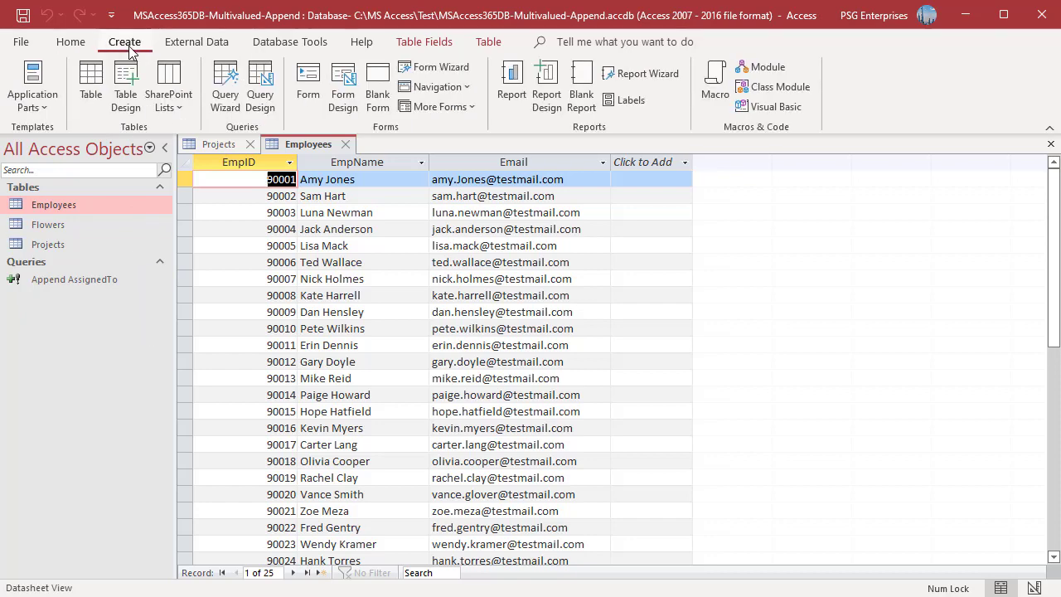
pyautogui.click(252, 79)
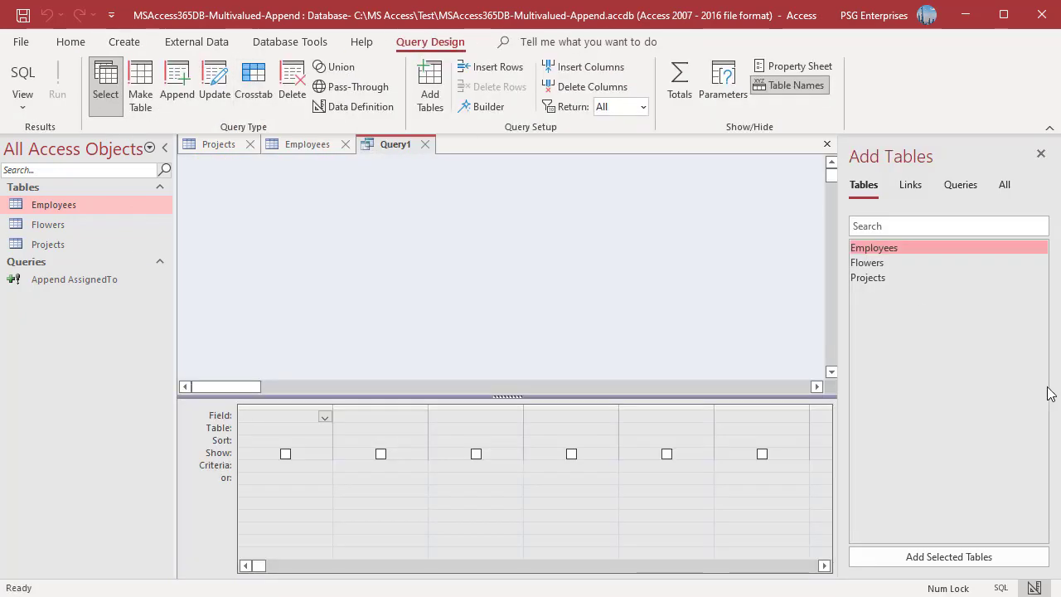
pyautogui.doubleClick(889, 277)
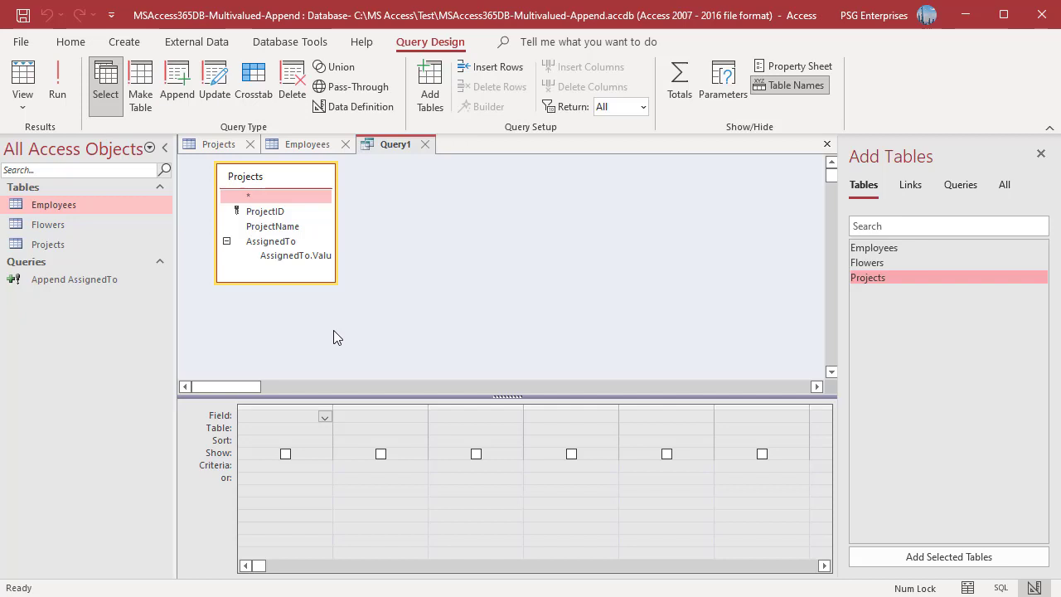
pyautogui.click(305, 144)
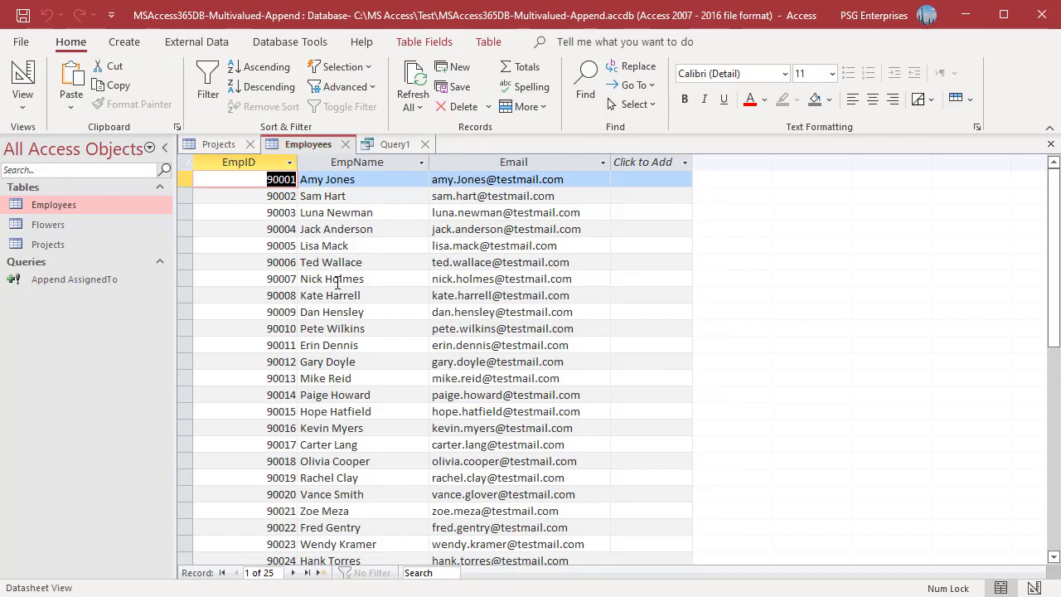
pyautogui.click(389, 145)
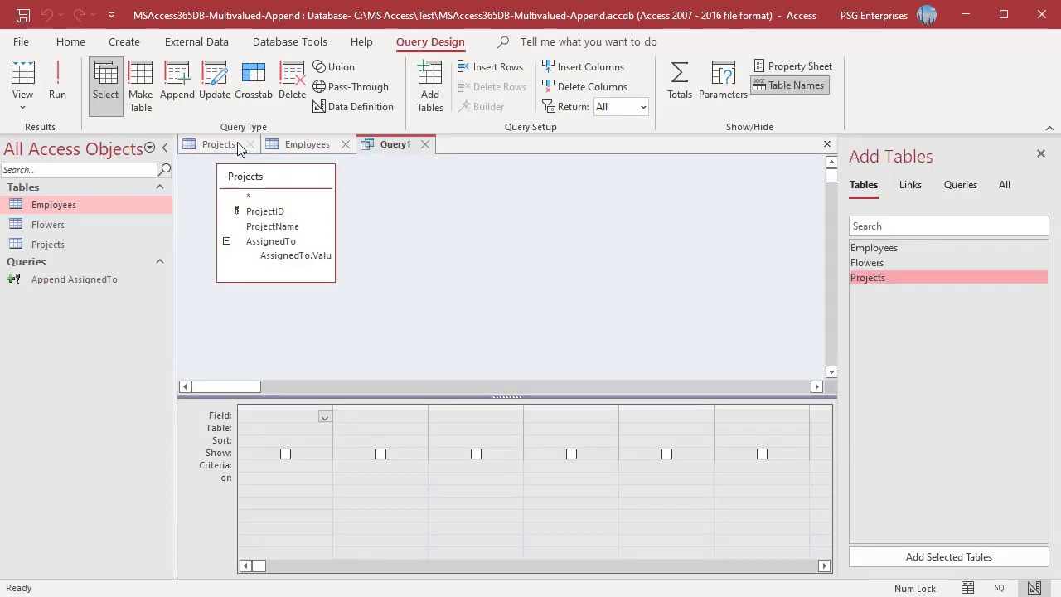
# - Convert the query to an append query targeting the Projects table
pyautogui.click(175, 80)
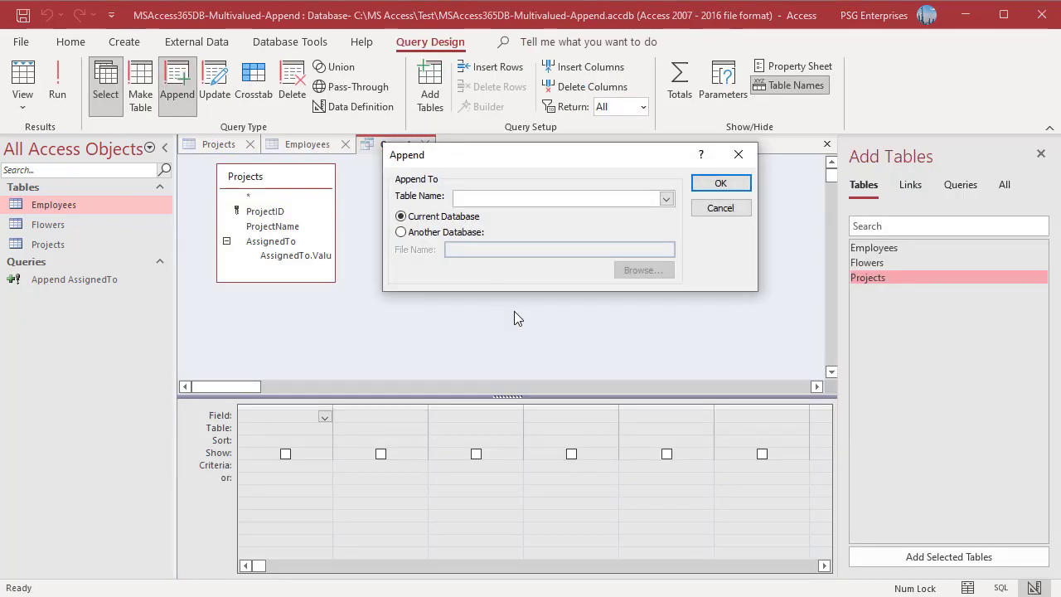
pyautogui.click(666, 199)
pyautogui.click(456, 235)
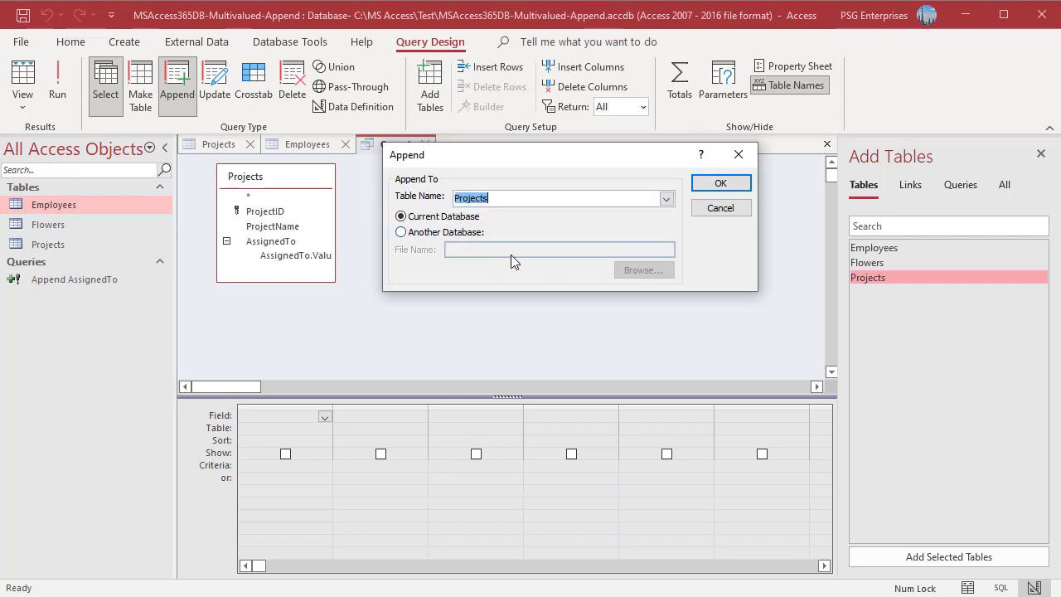
pyautogui.click(719, 183)
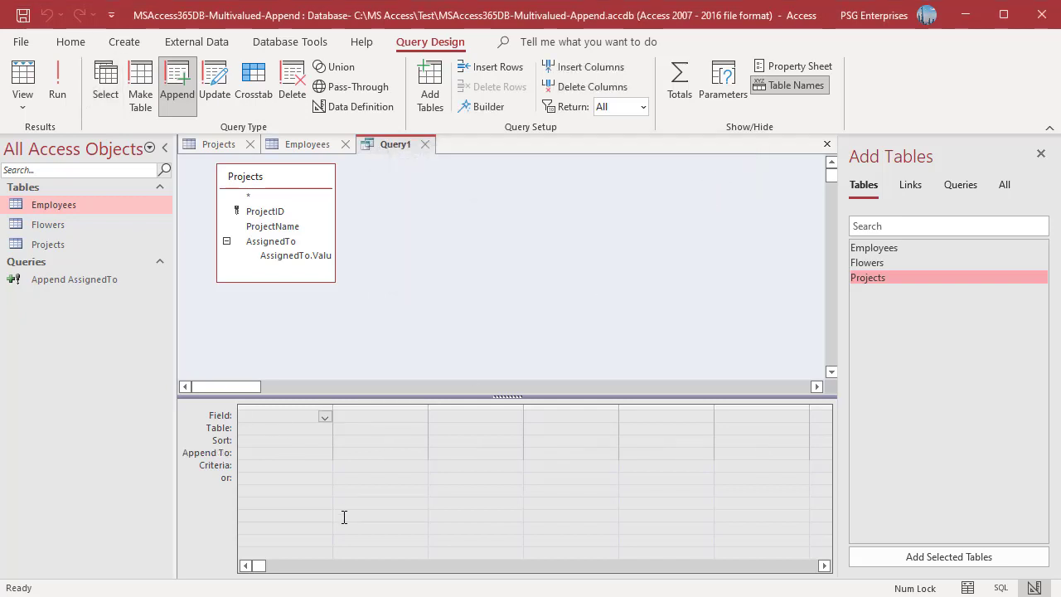
# - Enter employee ID 90006 as the field value, appending to AssignedTo.Value
pyautogui.write('9000')
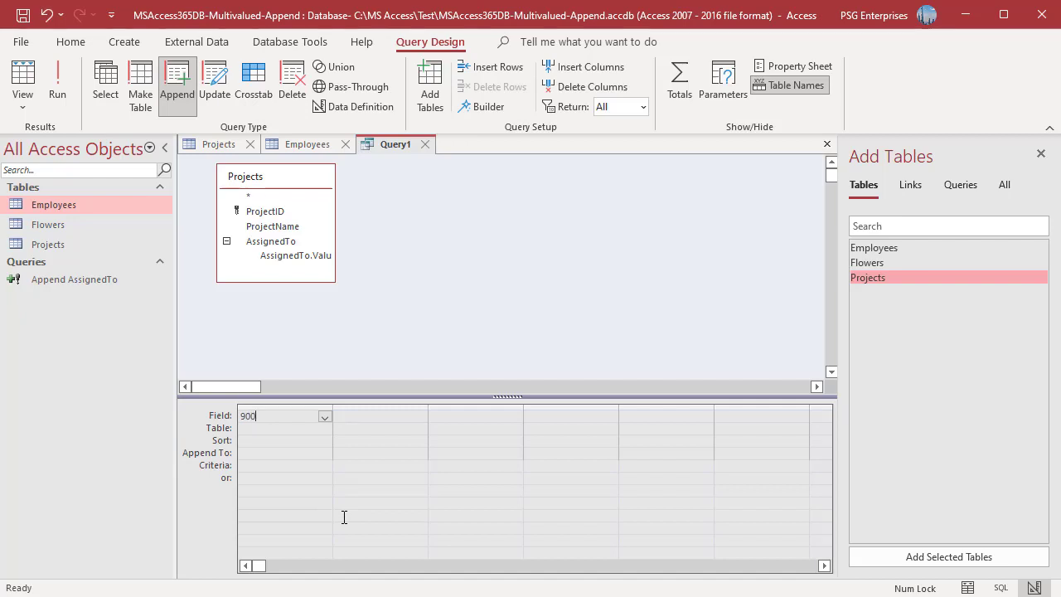
pyautogui.click(288, 452)
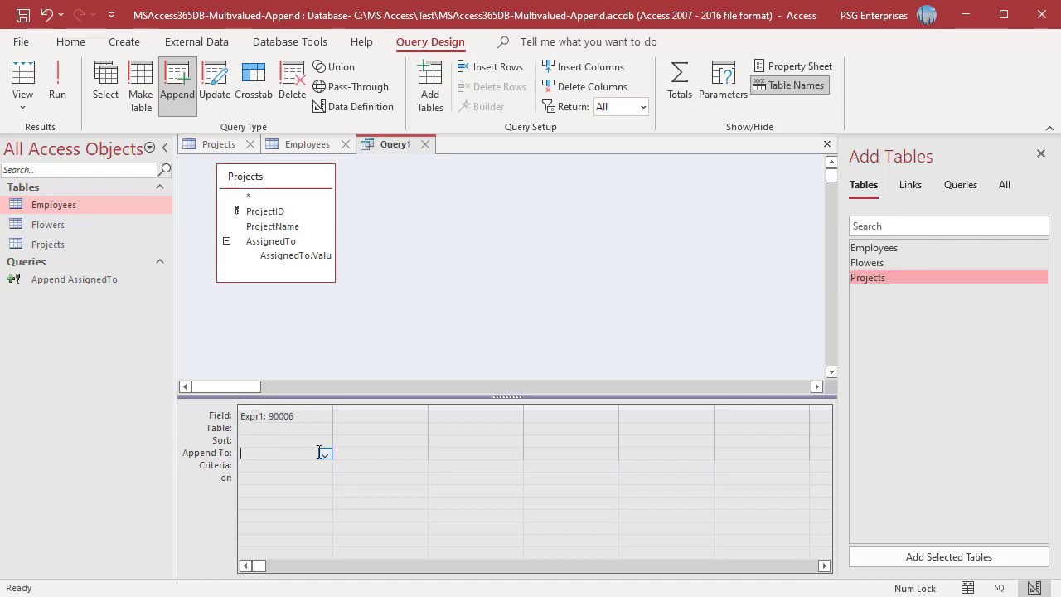
pyautogui.click(322, 456)
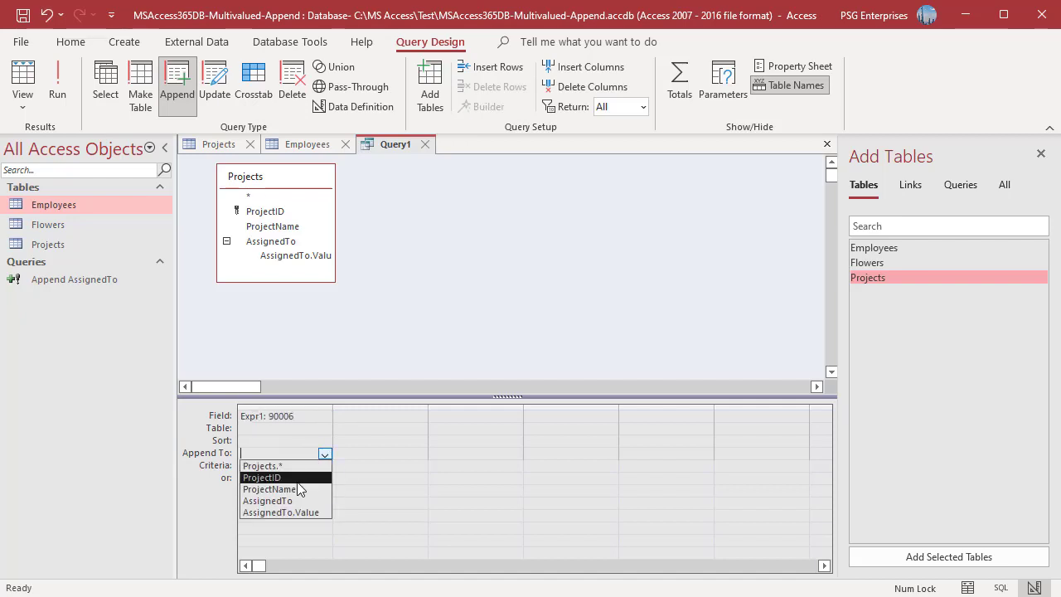
pyautogui.click(300, 513)
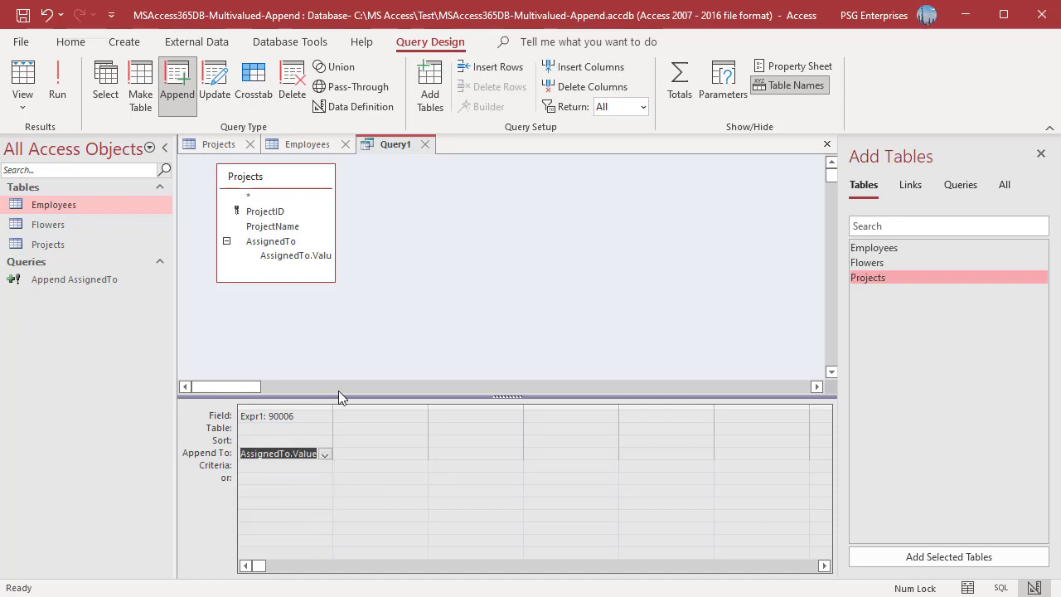
pyautogui.click(361, 350)
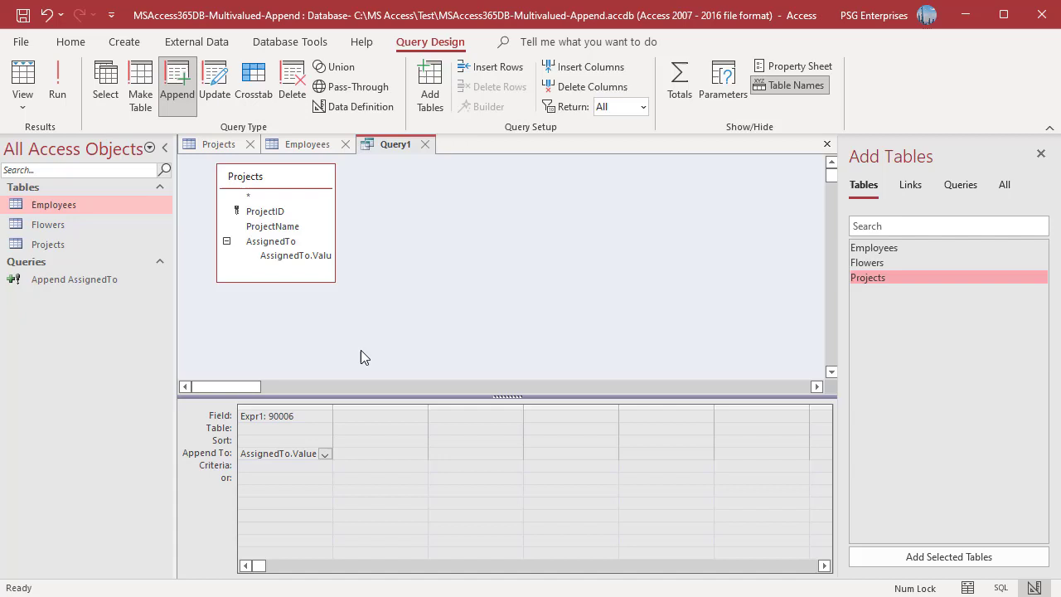
# - Add ProjectID with criteria 1 Or 3 and no Append To target
pyautogui.doubleClick(272, 212)
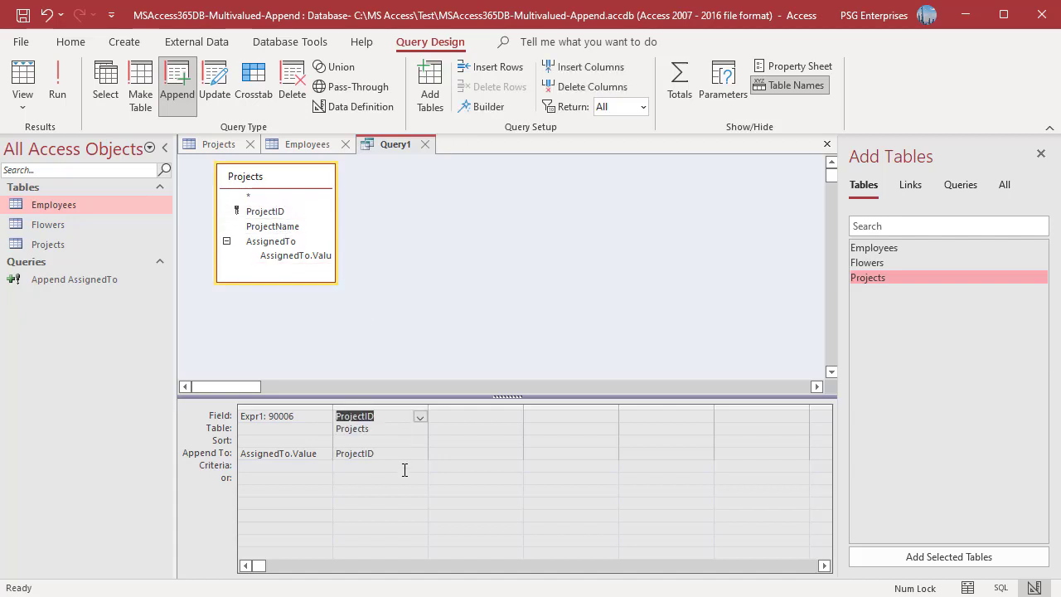
pyautogui.click(362, 466)
pyautogui.write('1 OR')
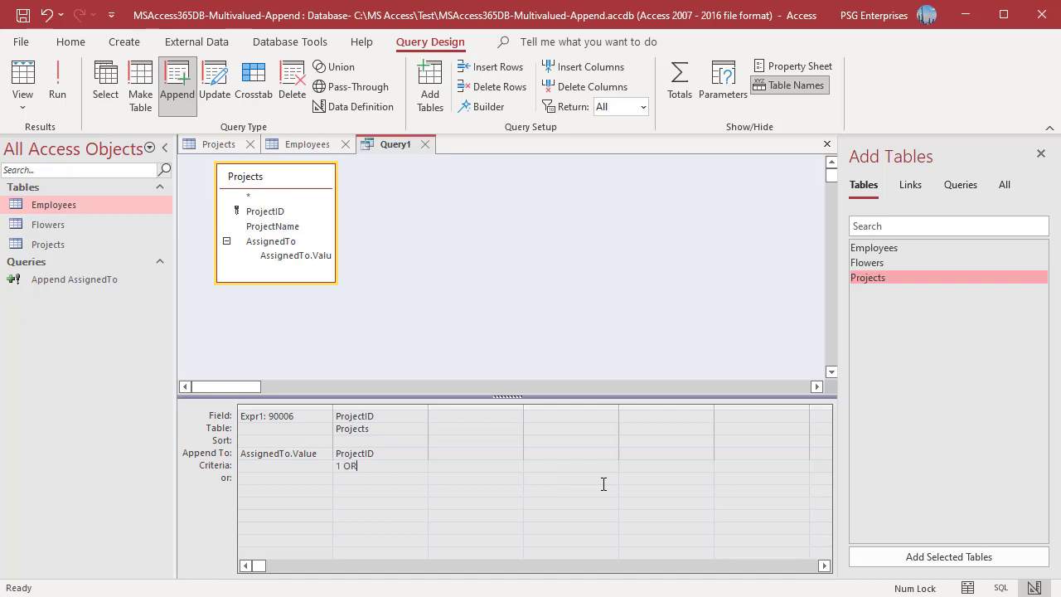
pyautogui.write(' 3')
pyautogui.click(415, 455)
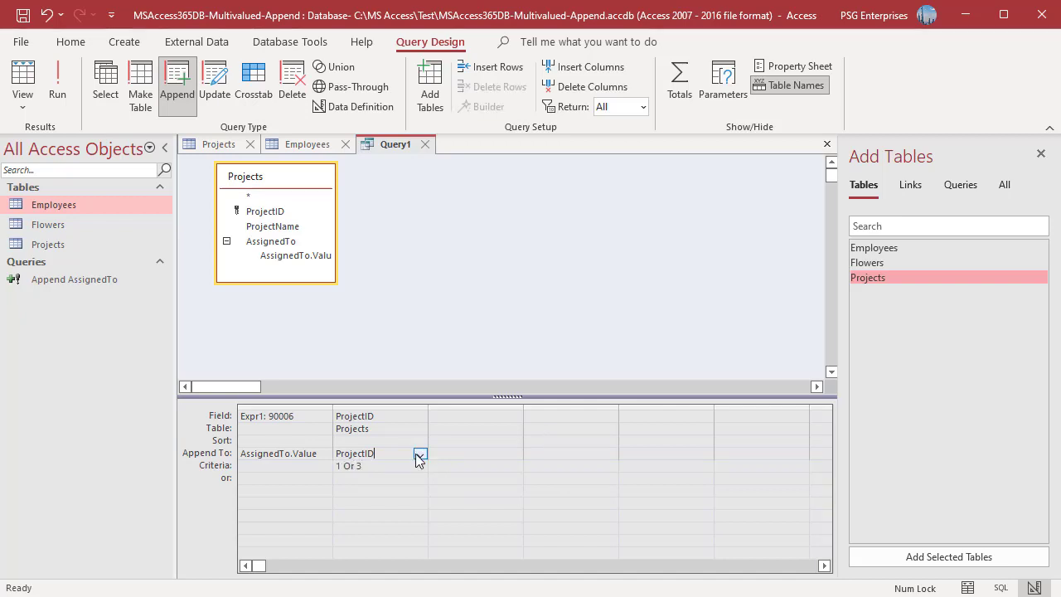
pyautogui.press('BackSpace')
pyautogui.press('BackSpace')
pyautogui.press('BackSpace')
pyautogui.press('BackSpace')
pyautogui.press('BackSpace')
pyautogui.press('BackSpace')
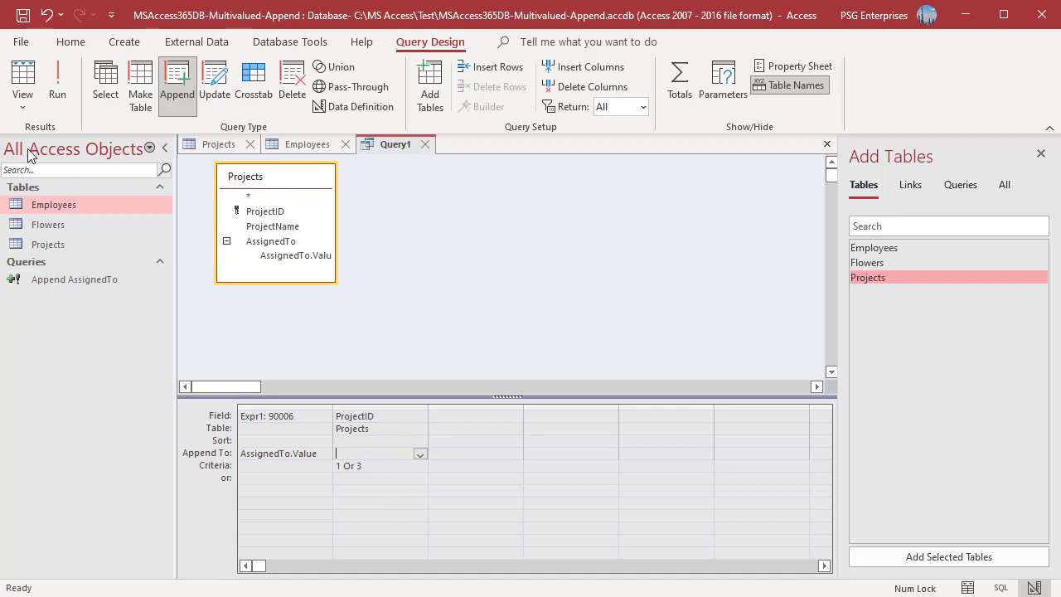
# - Run the append query, accept adding 2 rows, and check the Projects table
pyautogui.click(57, 96)
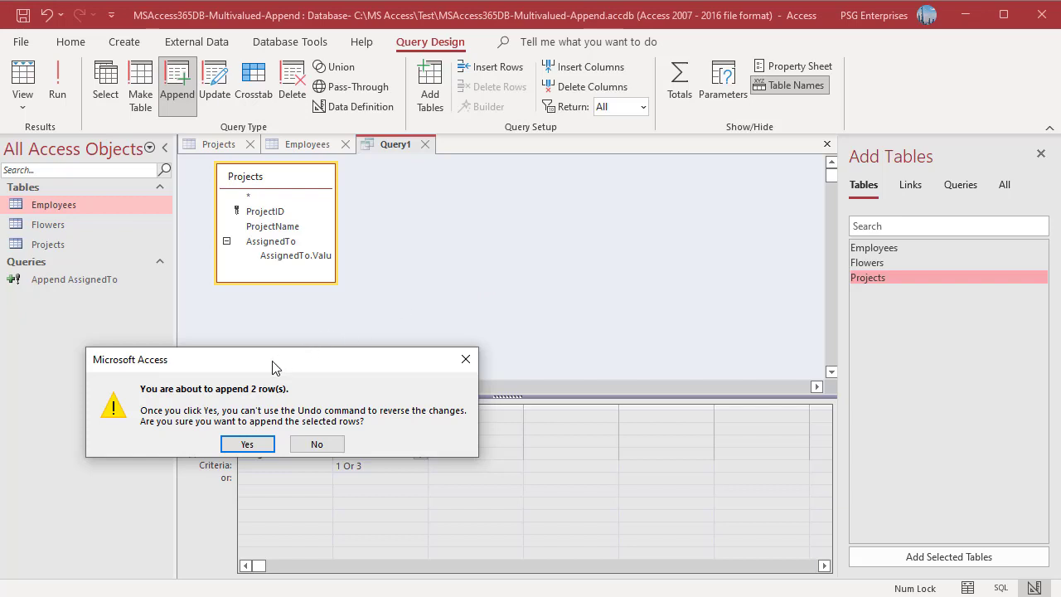
pyautogui.click(246, 446)
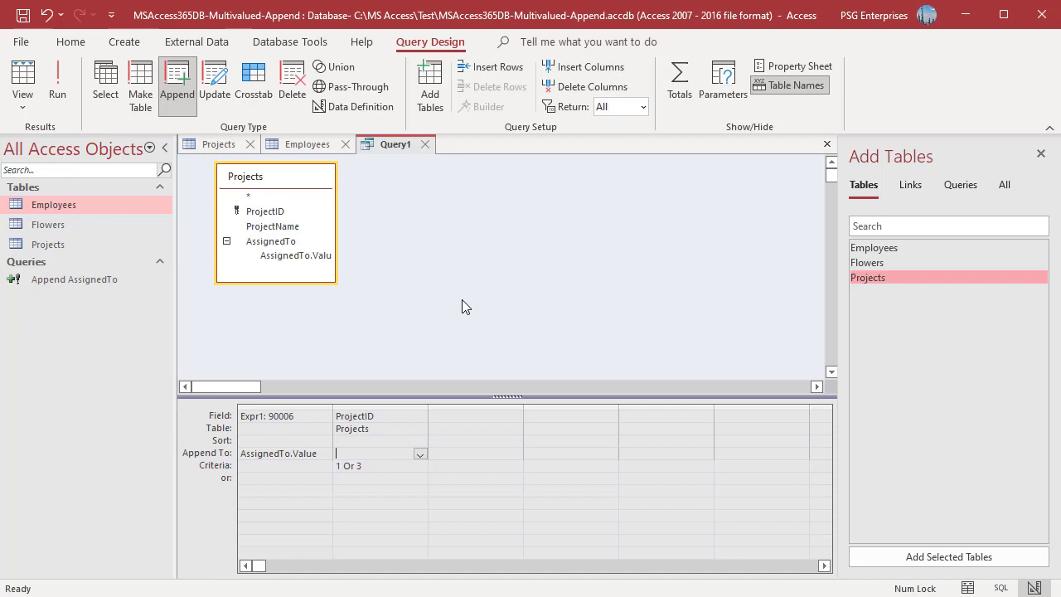
pyautogui.click(213, 146)
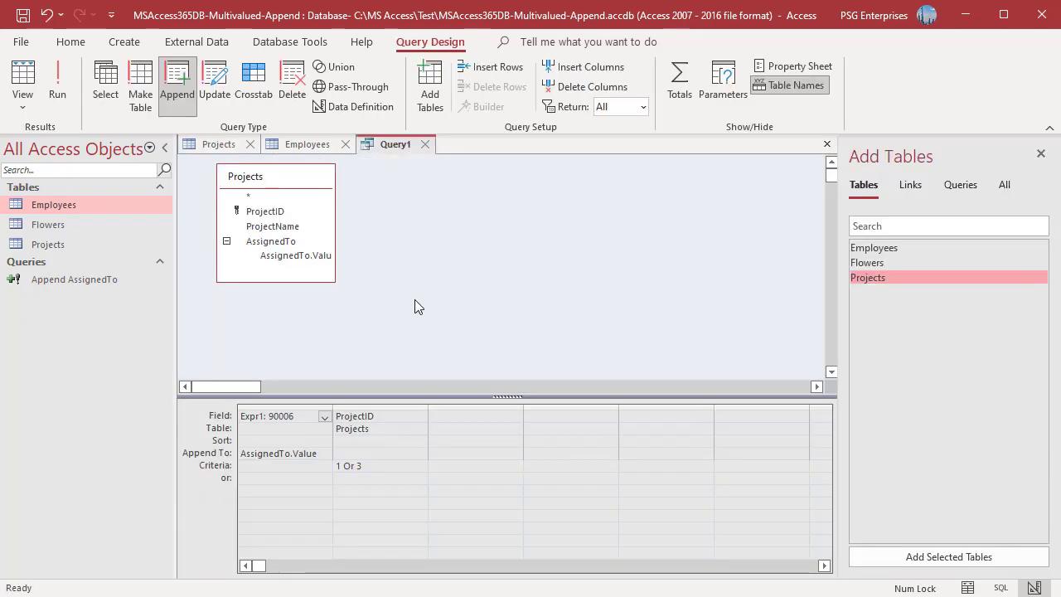
# - Change the appended employee ID from 90006 to 9006
pyautogui.click(292, 418)
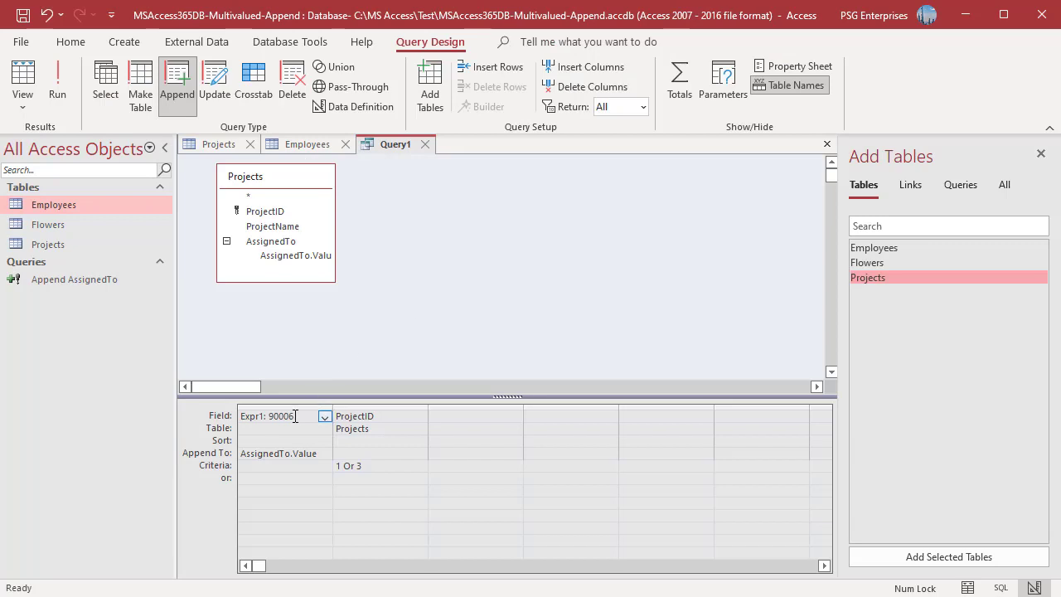
pyautogui.click(292, 417)
pyautogui.press('BackSpace')
pyautogui.write('6')
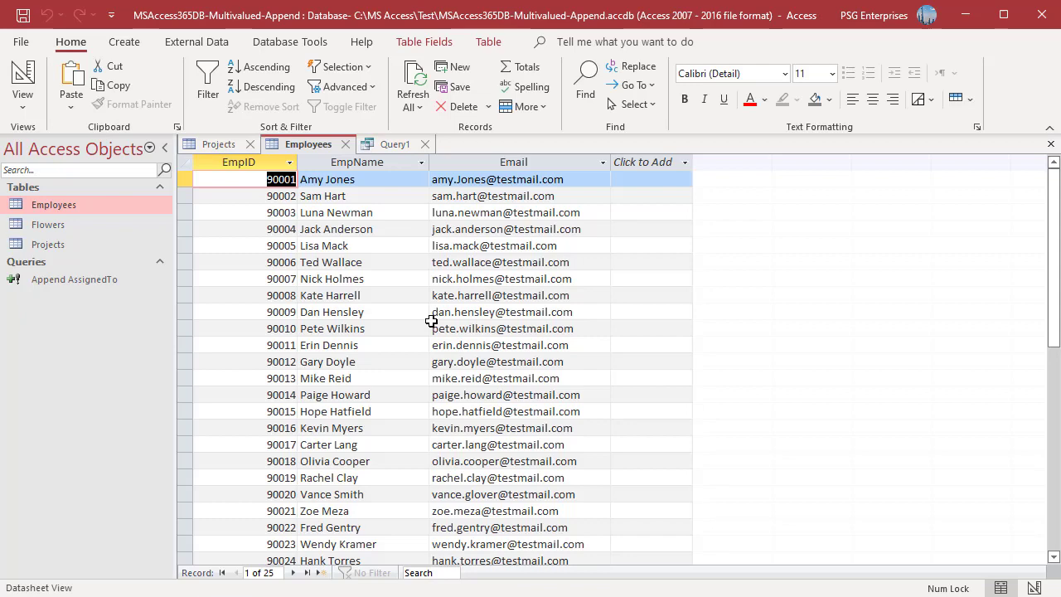
pyautogui.click(404, 146)
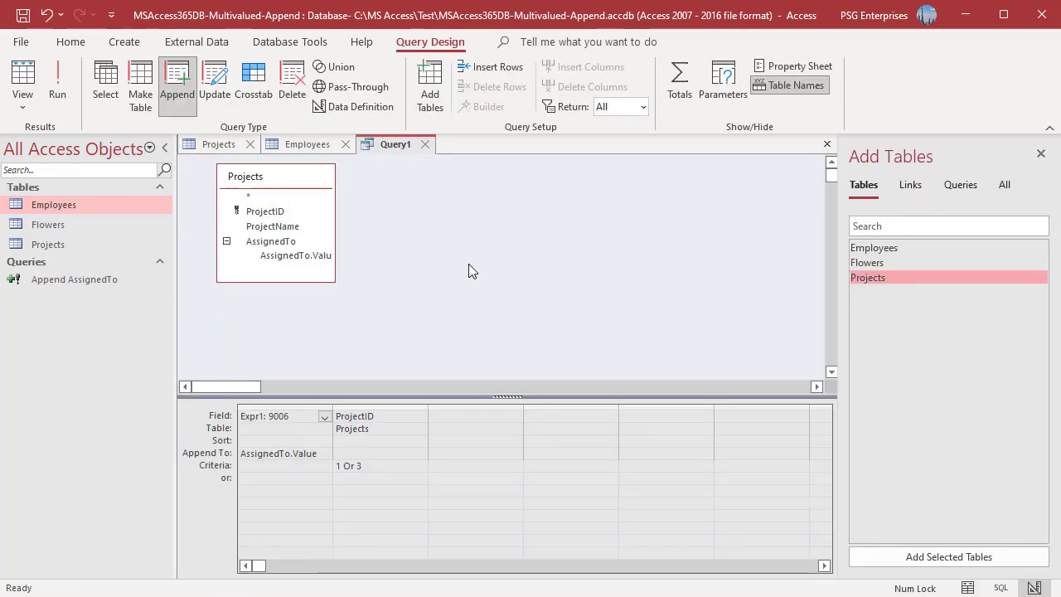
# - Run the append query, accept 2 rows, and check the Projects table
pyautogui.click(57, 87)
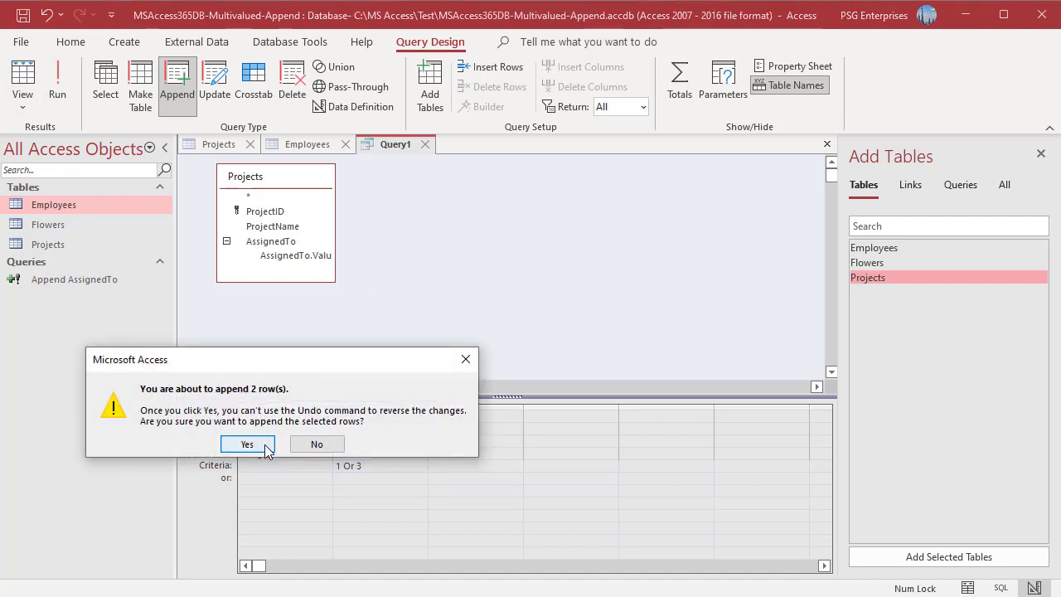
pyautogui.click(264, 447)
pyautogui.click(217, 144)
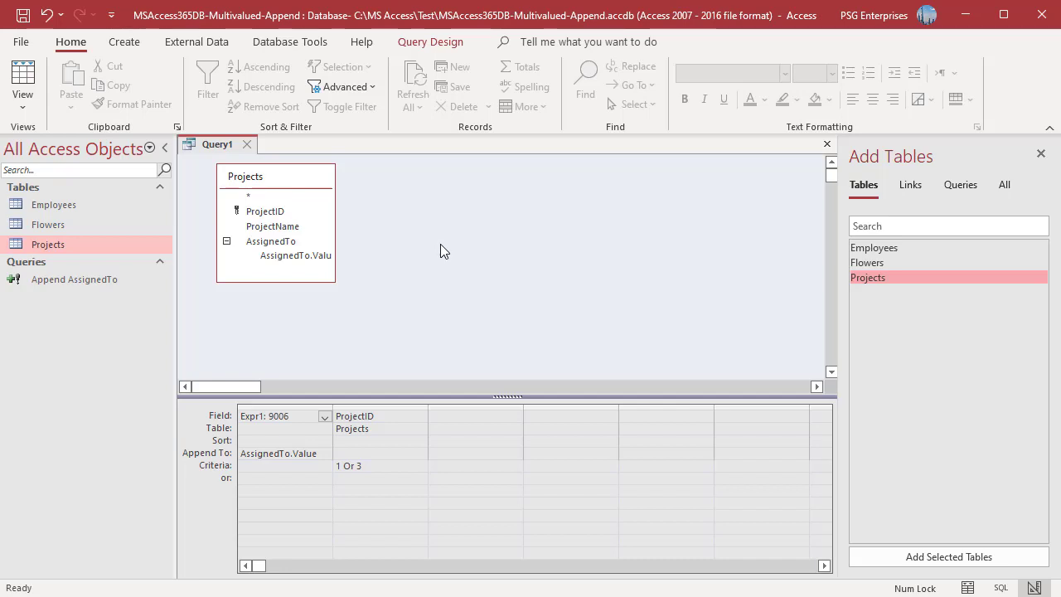
# - Link Employees.EmpID to Projects.AssignedTo.Value one-to-many, enforcing referential integrity
pyautogui.click(290, 41)
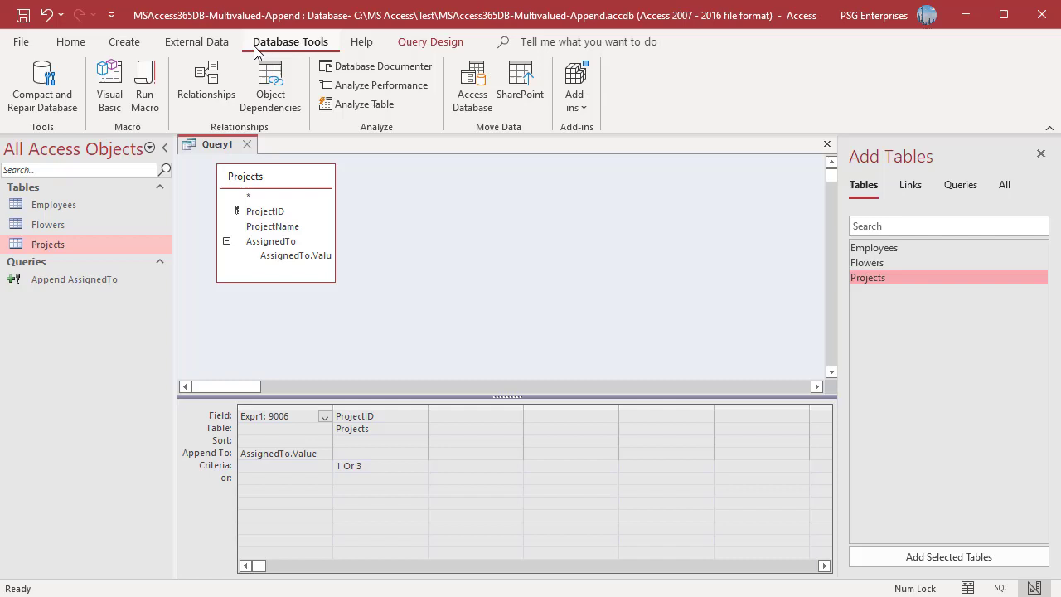
pyautogui.click(198, 91)
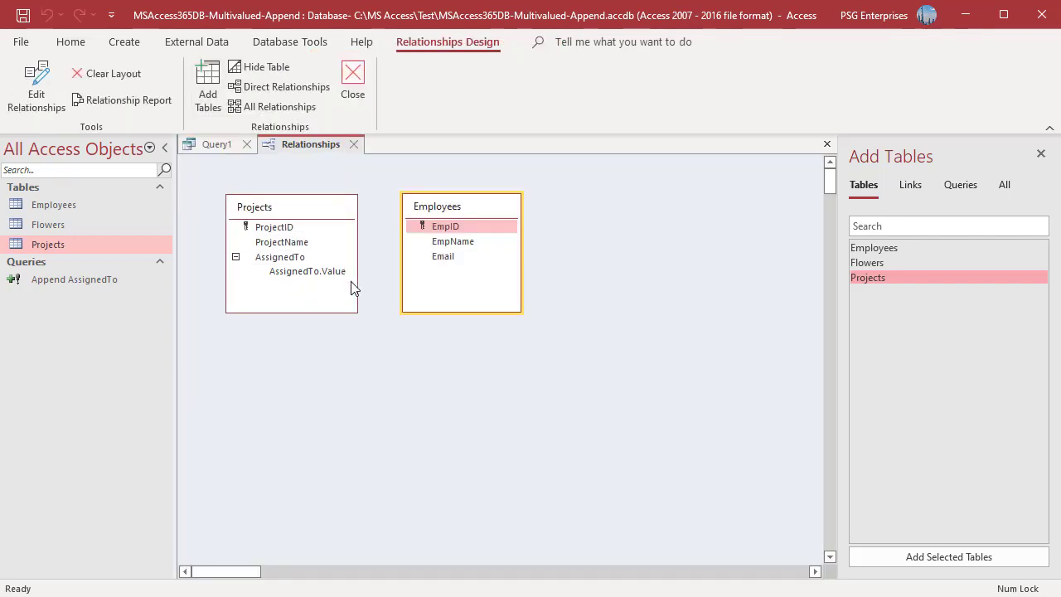
pyautogui.moveTo(344, 278); pyautogui.dragTo(433, 230)
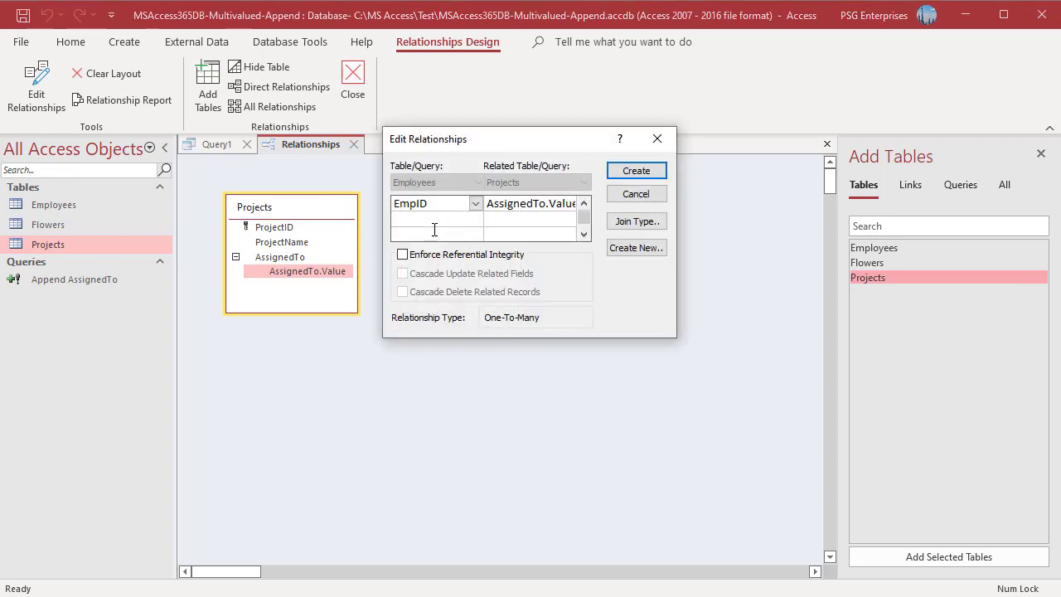
pyautogui.click(403, 257)
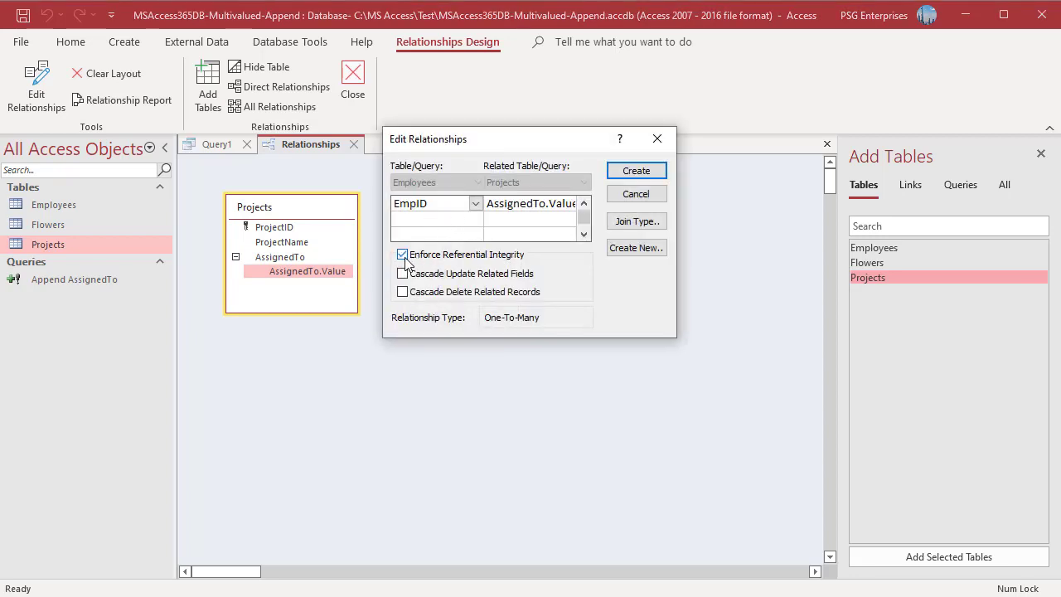
pyautogui.click(635, 171)
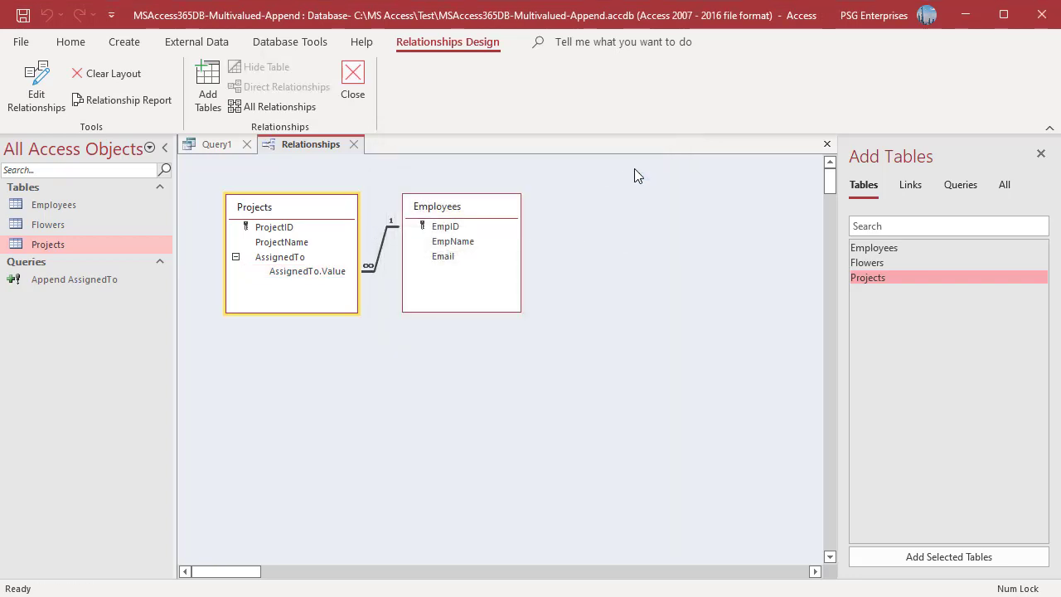
# - Rerun the append query with 9006 and dismiss the key-violation error
pyautogui.click(353, 144)
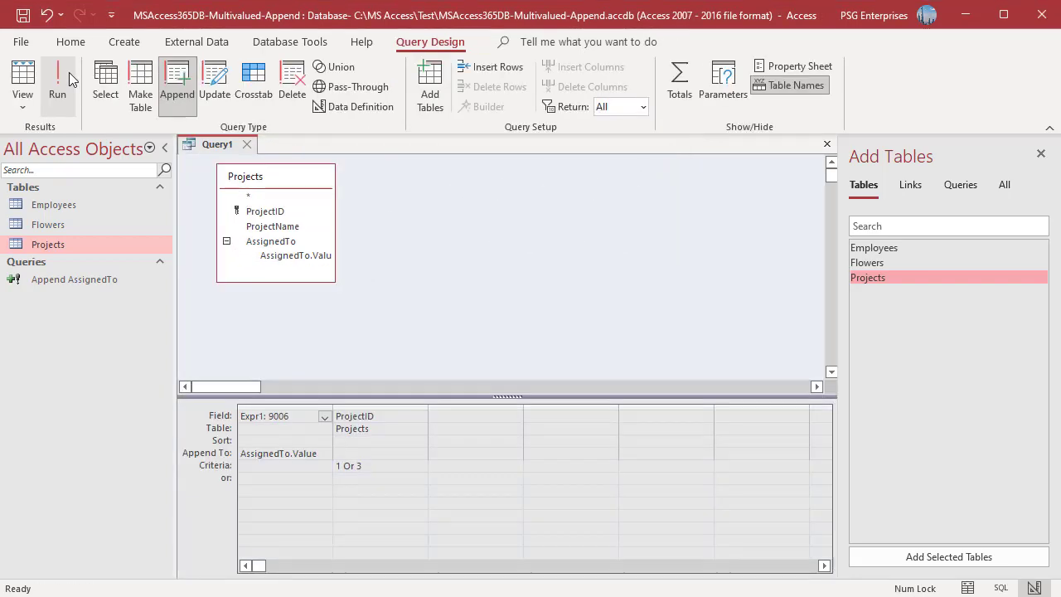
pyautogui.click(69, 72)
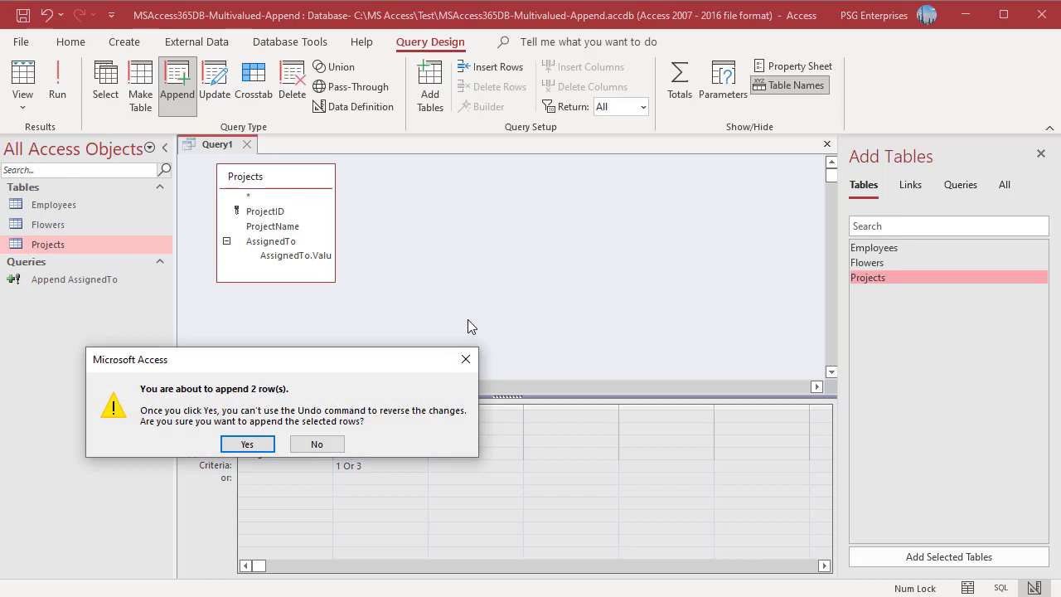
pyautogui.press('Return')
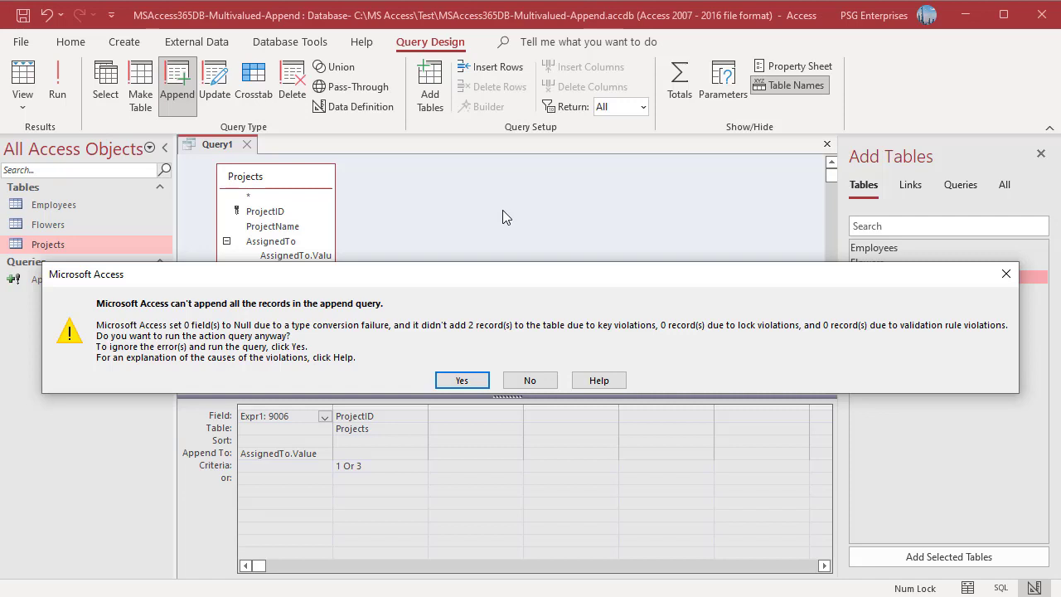
pyautogui.press('Return')
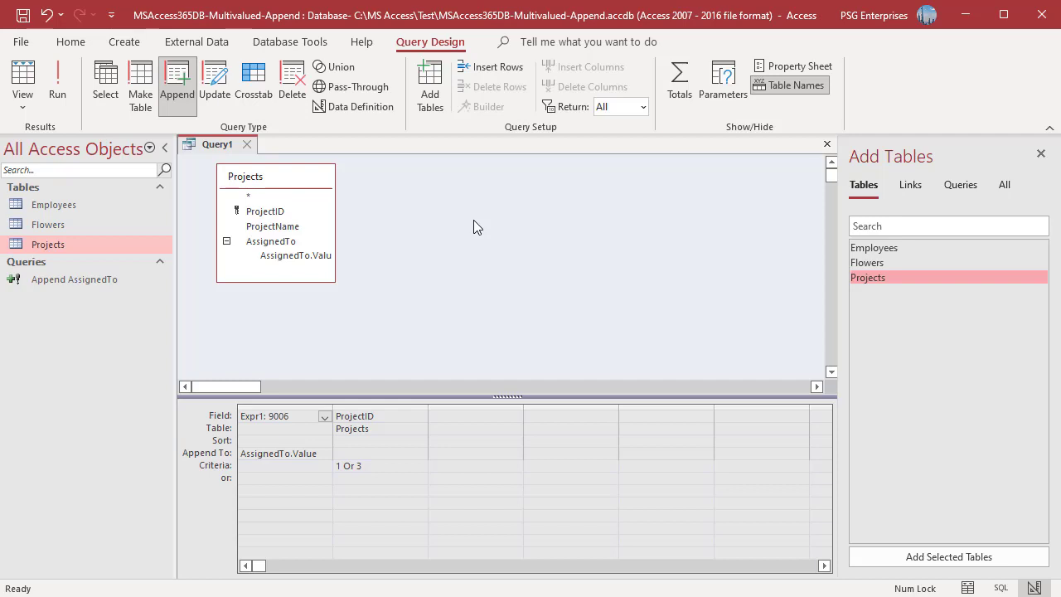
# - Restore the employee ID to 90006, run again, and dismiss the key-violation error
pyautogui.click(287, 416)
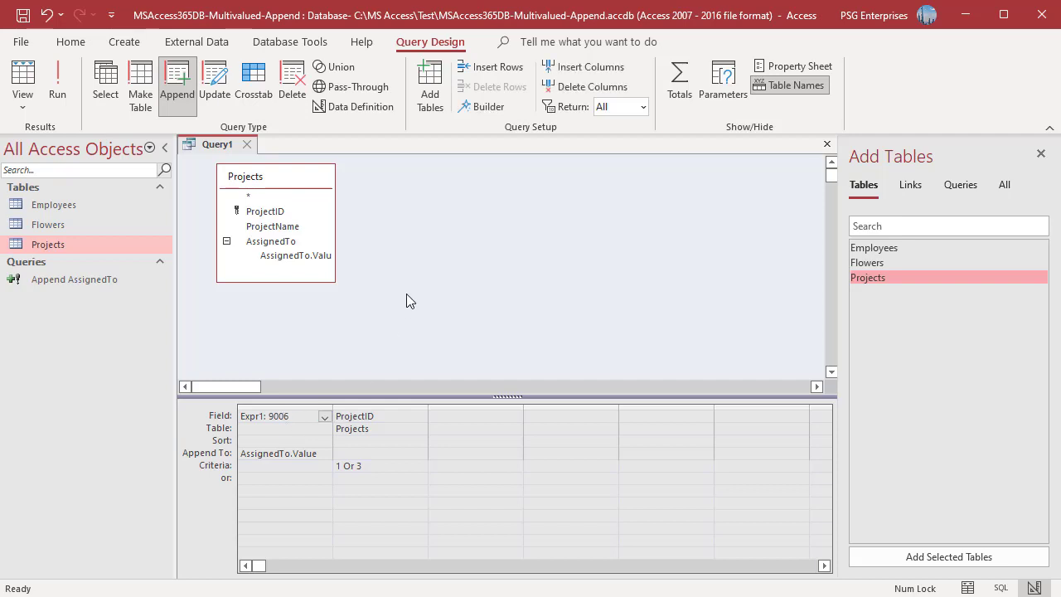
pyautogui.write('0')
pyautogui.hotkey('alt', 'j')
pyautogui.press('q')
pyautogui.press('r')
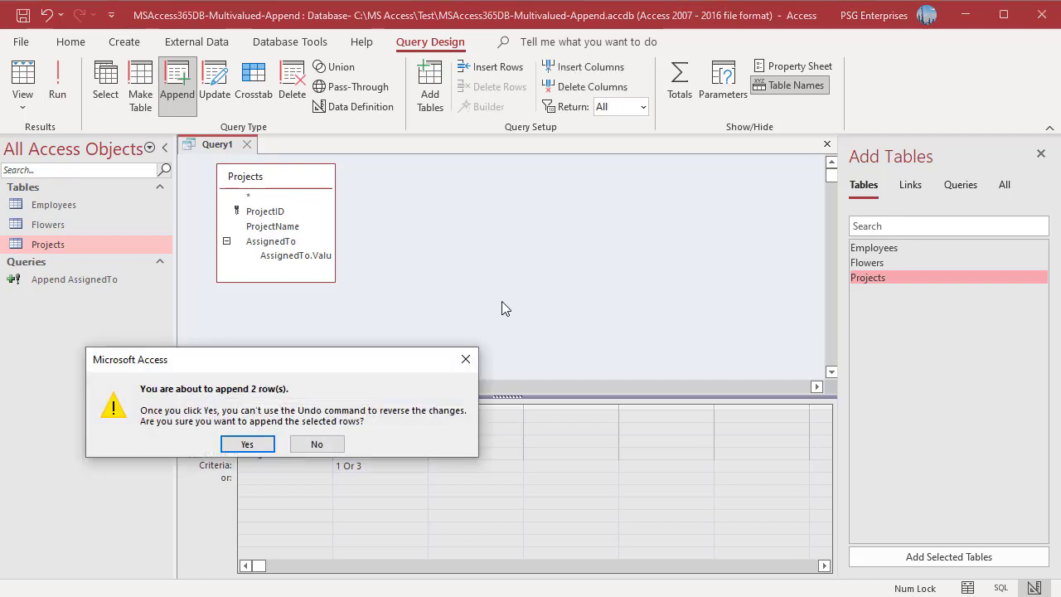
pyautogui.click(265, 442)
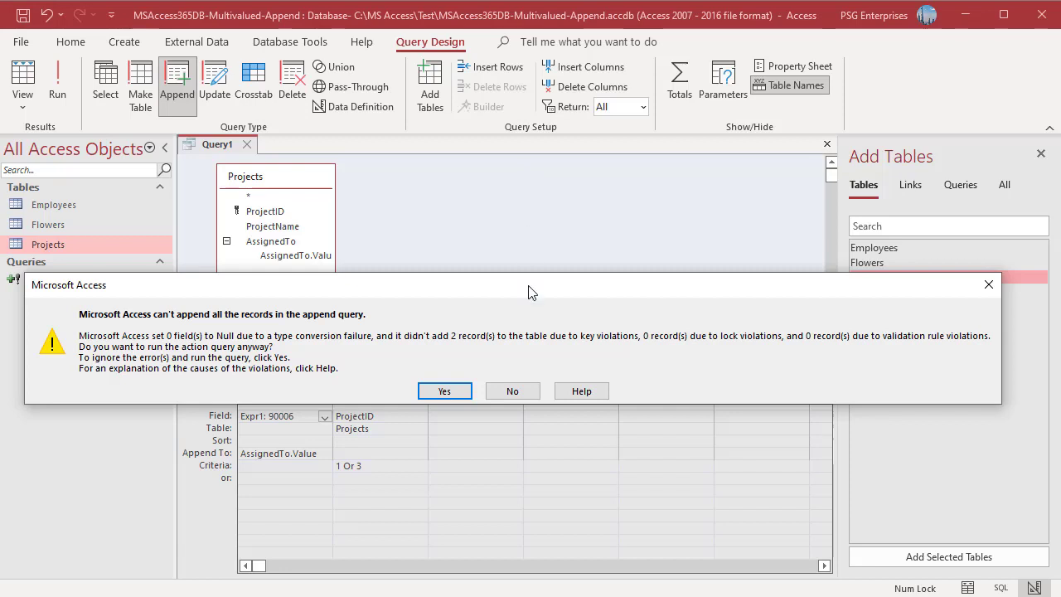
pyautogui.click(515, 393)
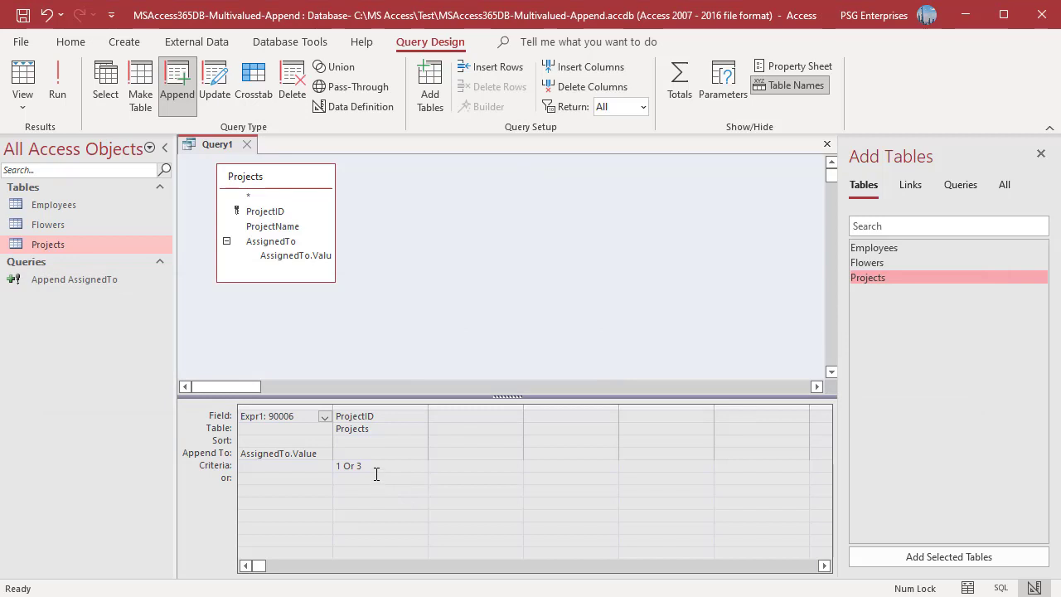
# - Drop the ProjectID criteria column and append 90006 to all 5 projects despite key violations
pyautogui.click(379, 407)
pyautogui.press('Delete')
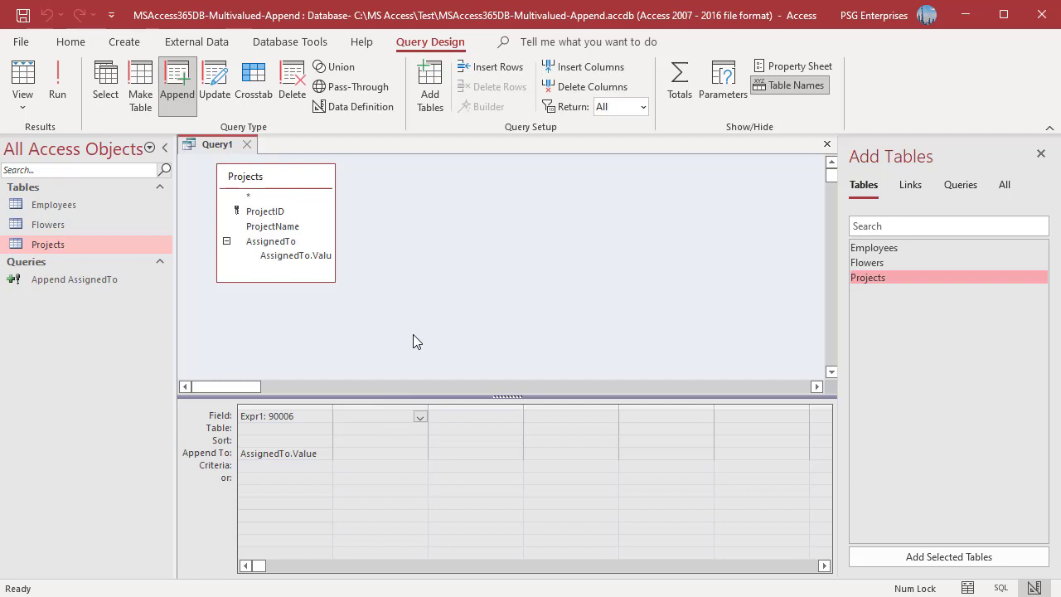
pyautogui.click(57, 83)
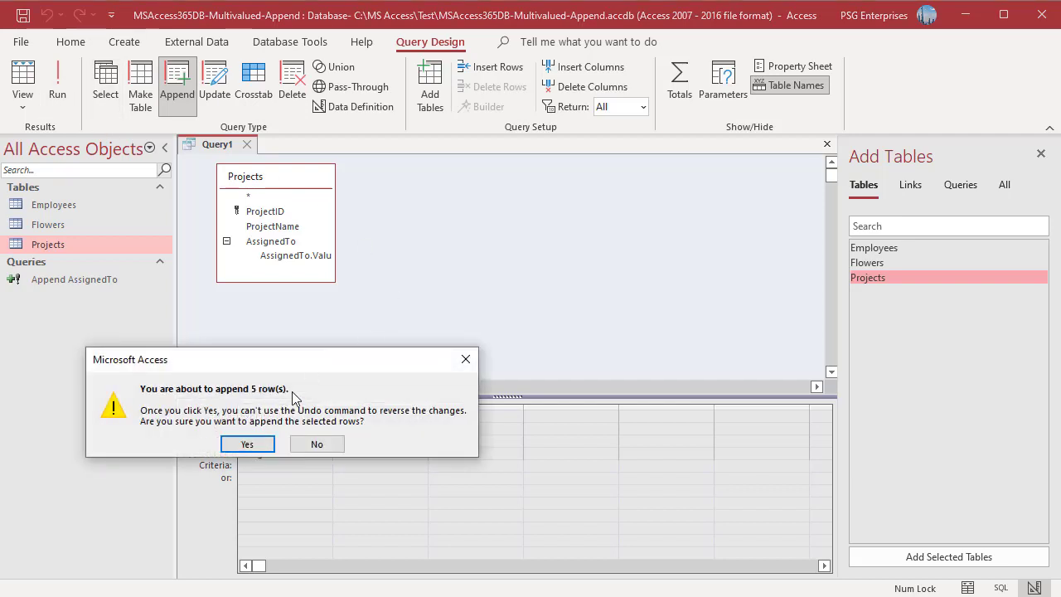
pyautogui.click(249, 443)
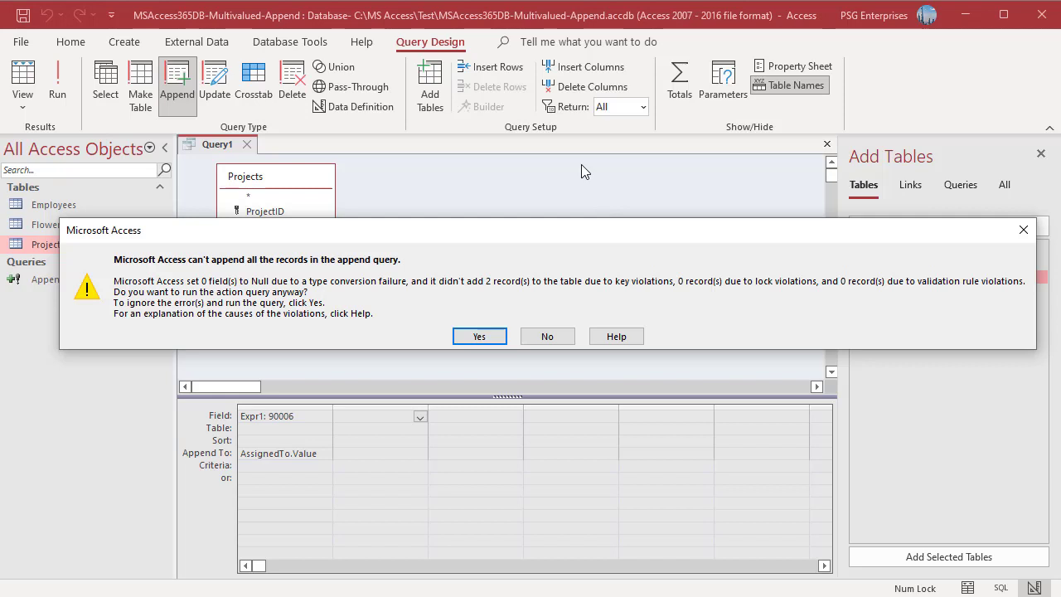
pyautogui.click(489, 340)
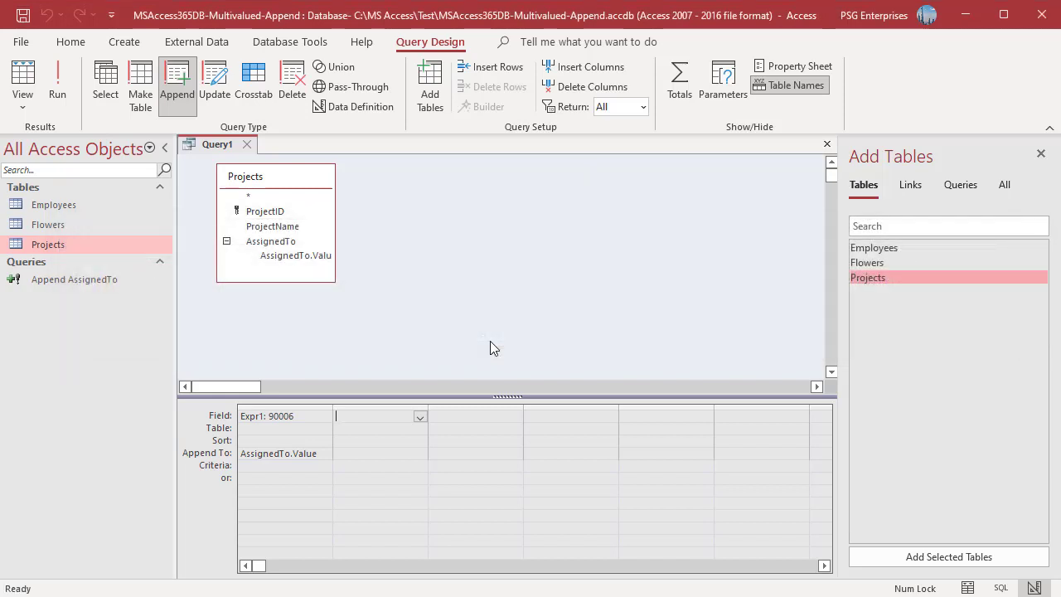
pyautogui.doubleClick(83, 246)
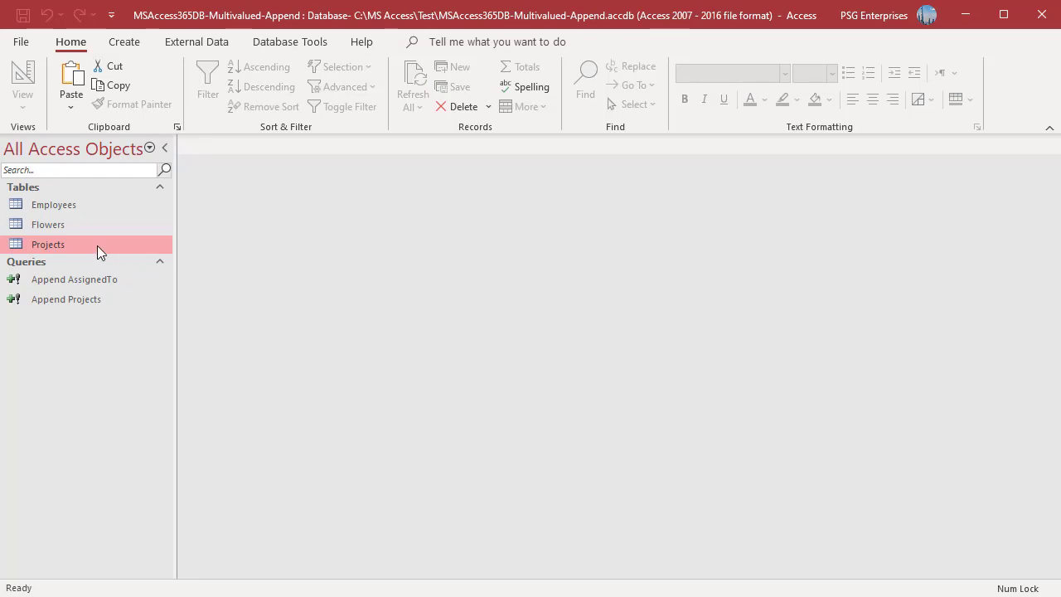
# - Open Flowers and start a query on it with Colors.Value as the first column
pyautogui.doubleClick(63, 225)
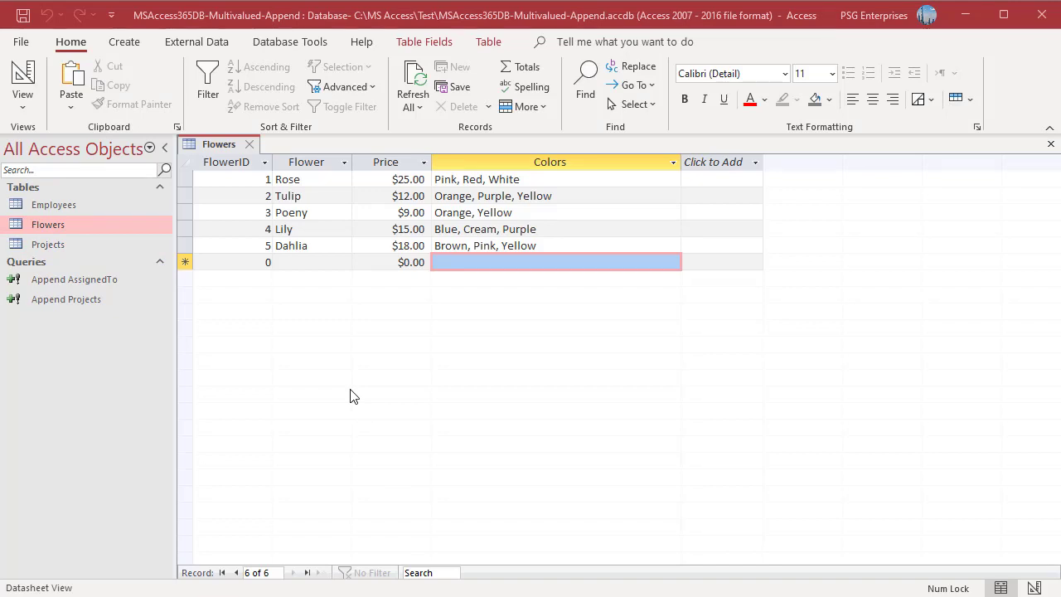
pyautogui.click(124, 42)
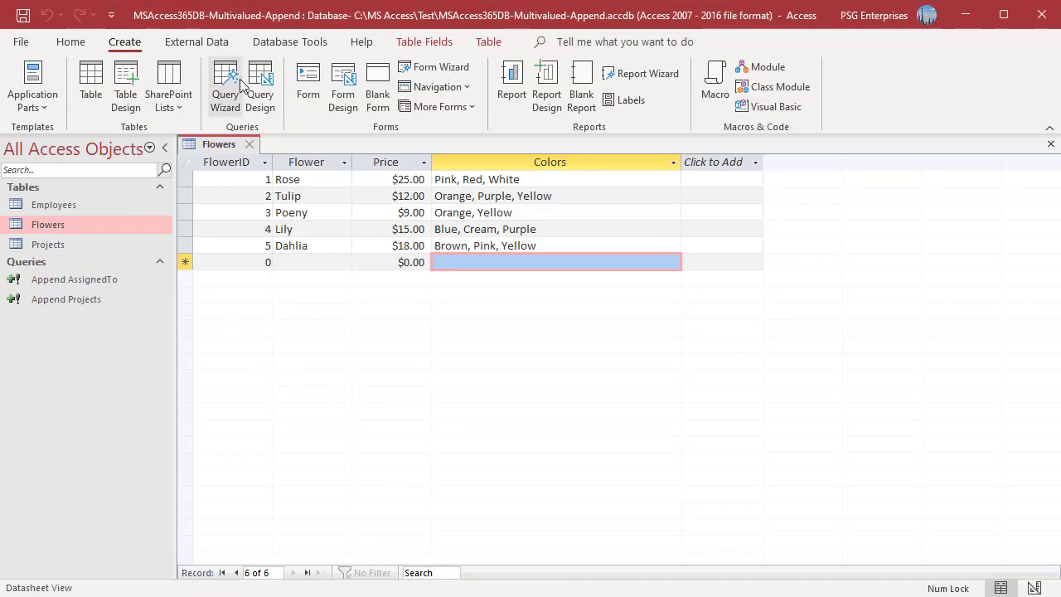
pyautogui.click(259, 106)
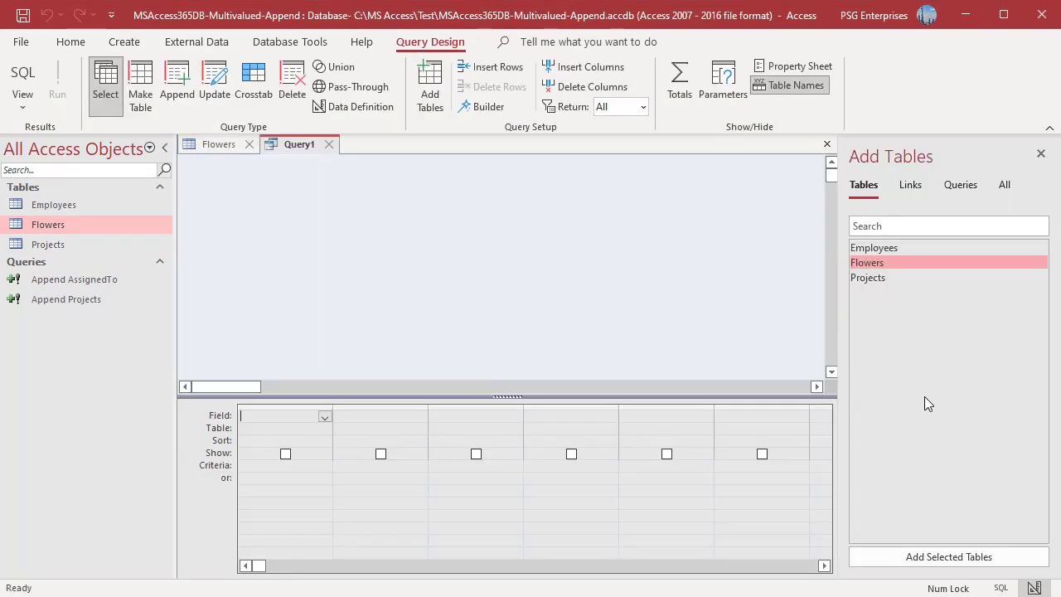
pyautogui.doubleClick(878, 262)
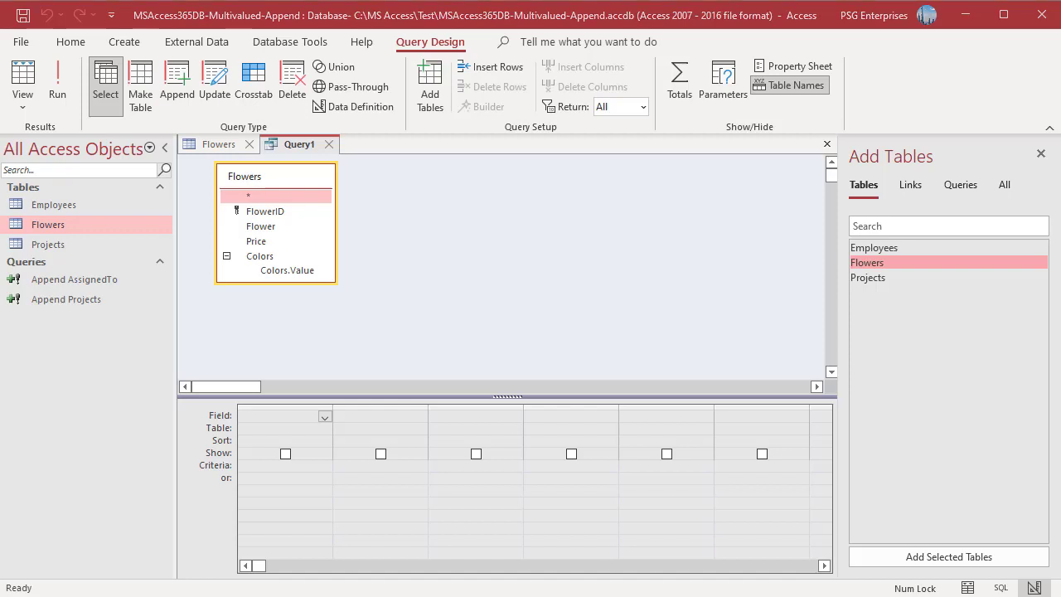
pyautogui.doubleClick(298, 272)
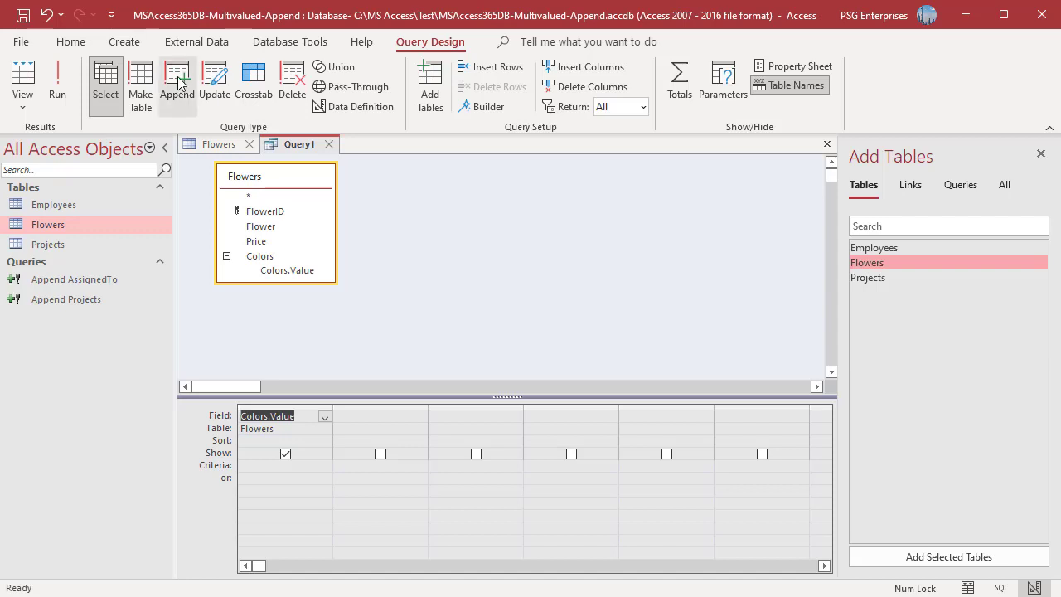
# - Convert the query to an append query targeting the Flowers table
pyautogui.click(177, 83)
pyautogui.click(665, 198)
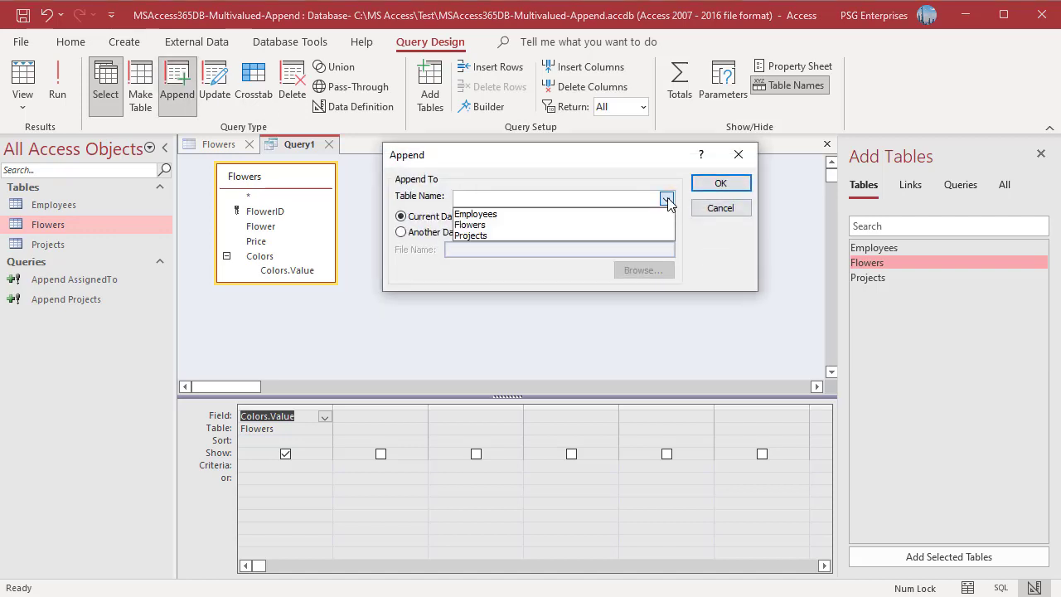
pyautogui.click(497, 224)
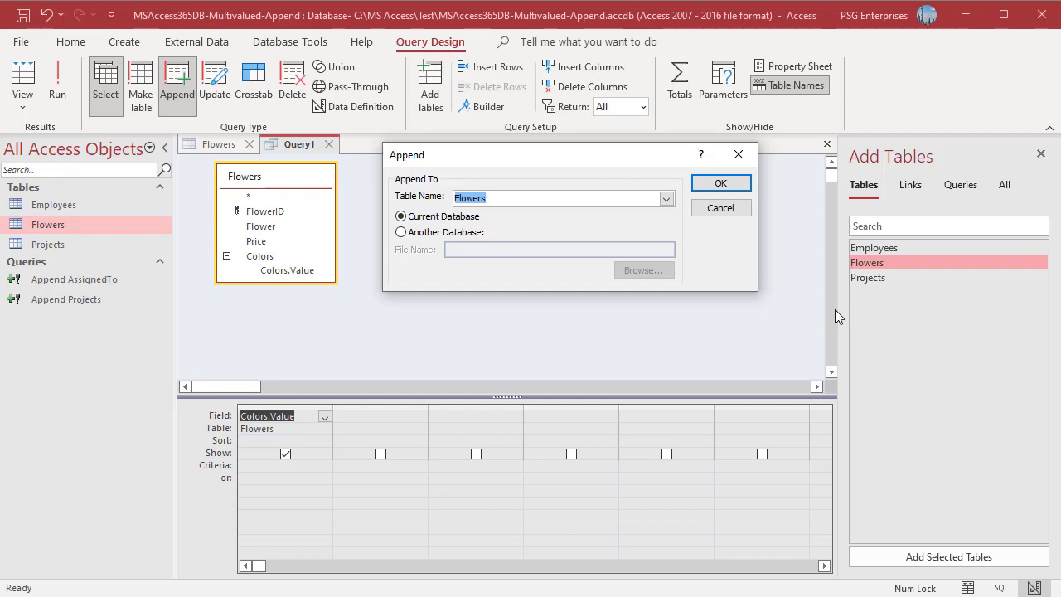
pyautogui.click(714, 184)
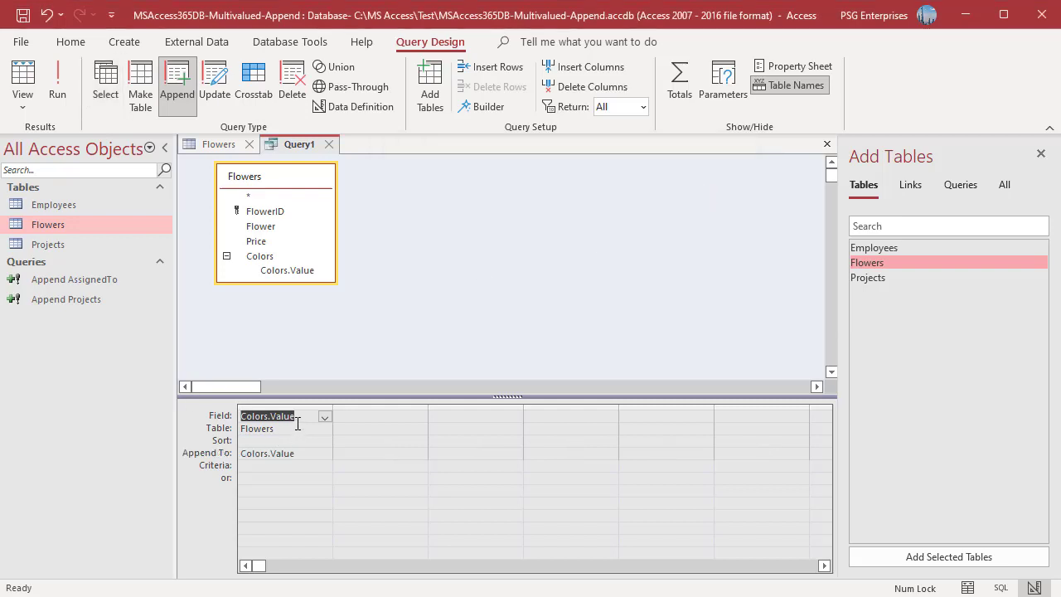
# - Replace the first field with the value "Yellow" appending to Colors.Value
pyautogui.press('Delete')
pyautogui.write('Ye')
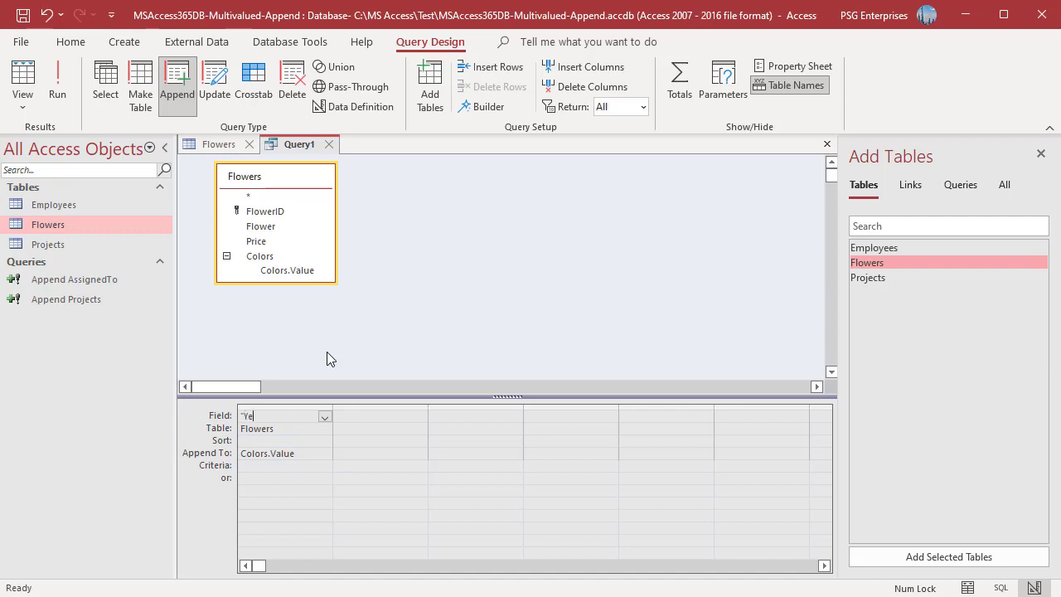
pyautogui.write('llow')
pyautogui.click(326, 351)
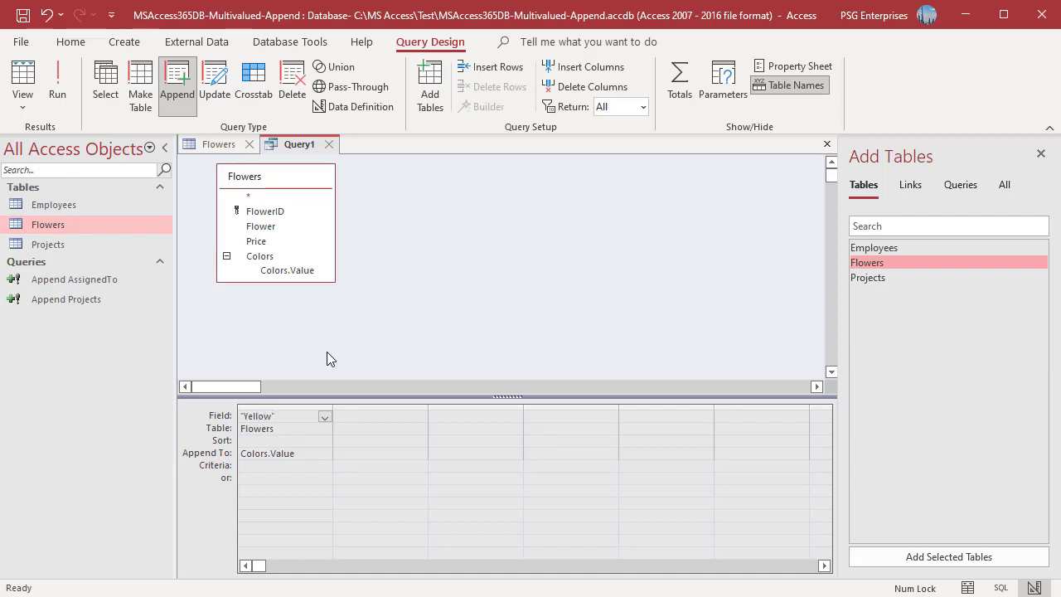
# - Add the Flower field with criteria "Rose" and no Append To target
pyautogui.doubleClick(260, 225)
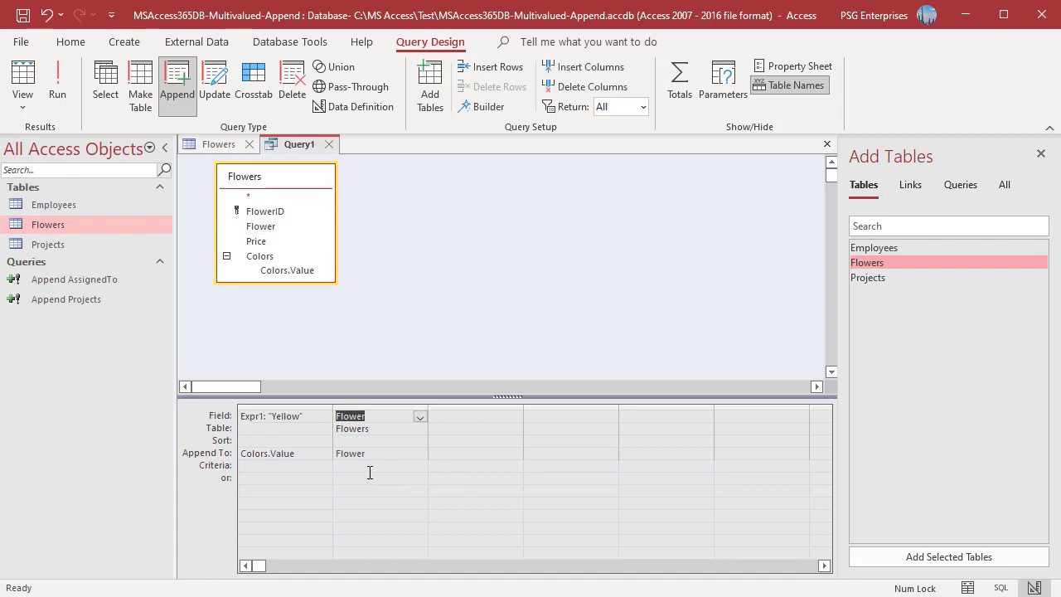
pyautogui.click(408, 467)
pyautogui.write('Rose')
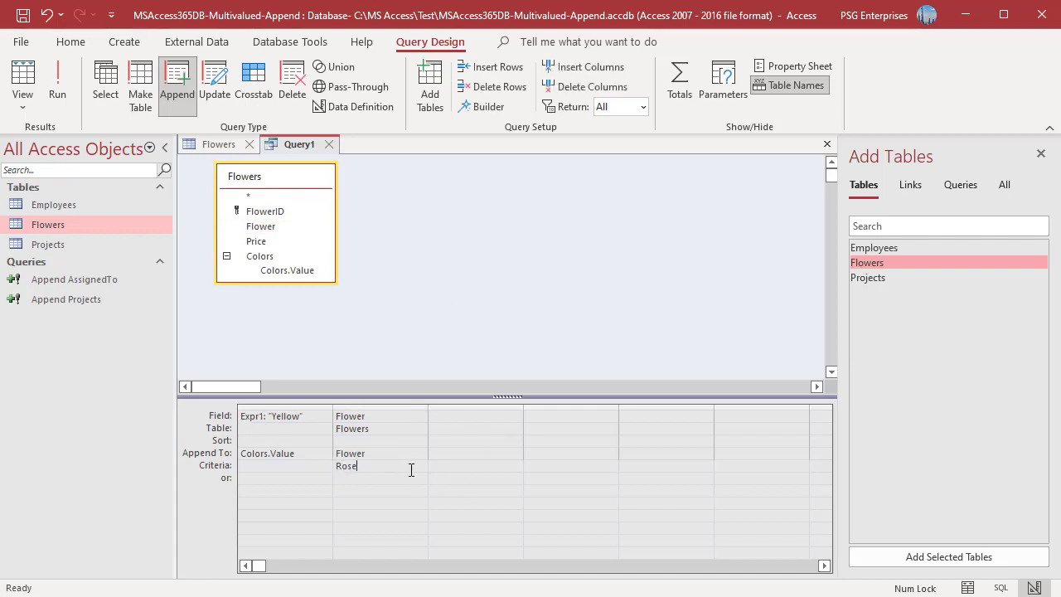
pyautogui.click(336, 453)
pyautogui.press('Delete')
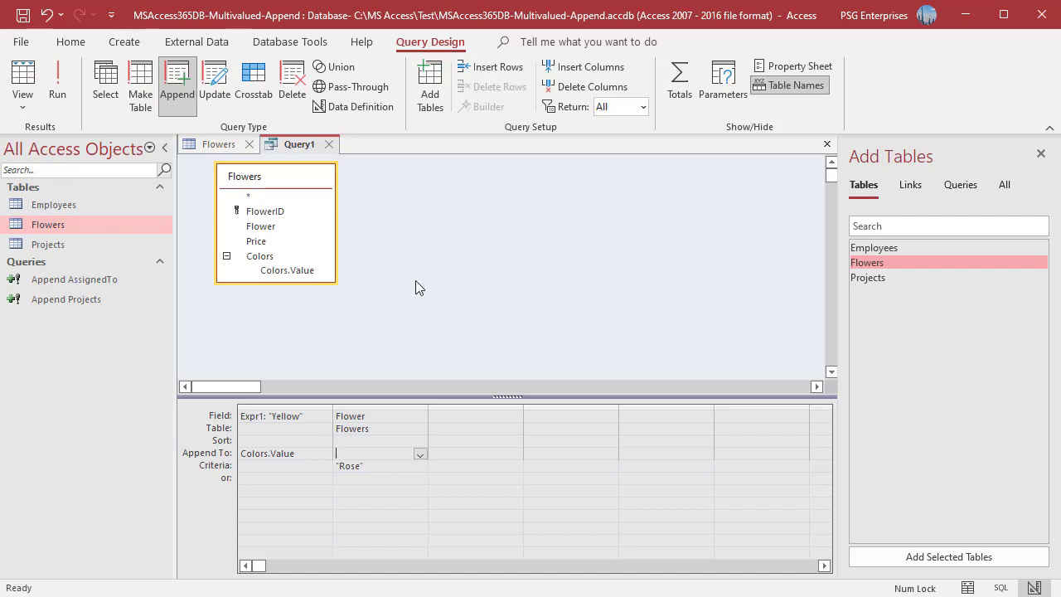
pyautogui.click(421, 277)
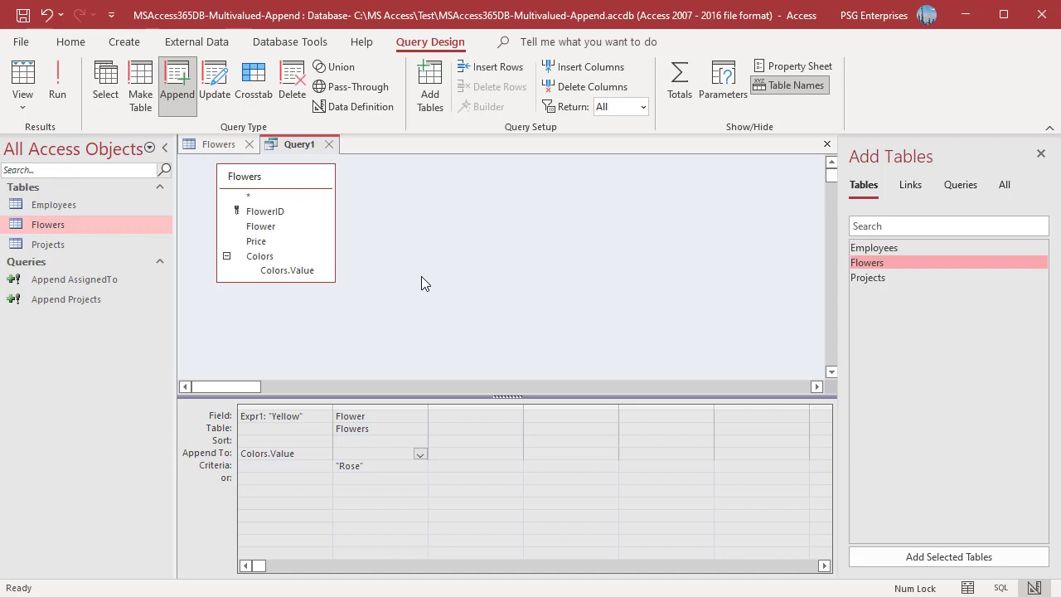
# - Run the append query, accept the one row, and check the Flowers table
pyautogui.click(57, 83)
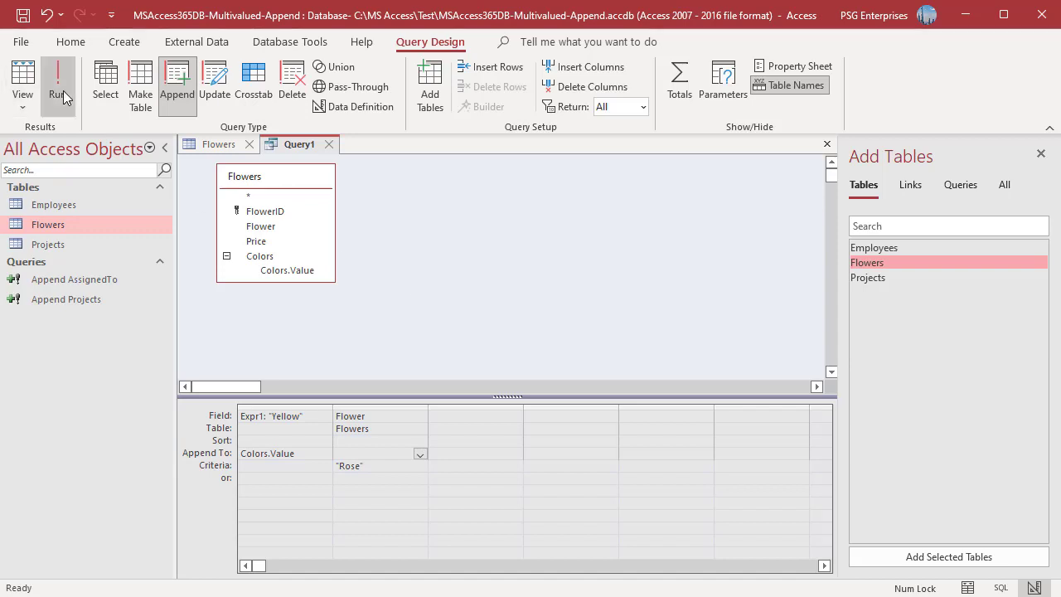
pyautogui.click(247, 443)
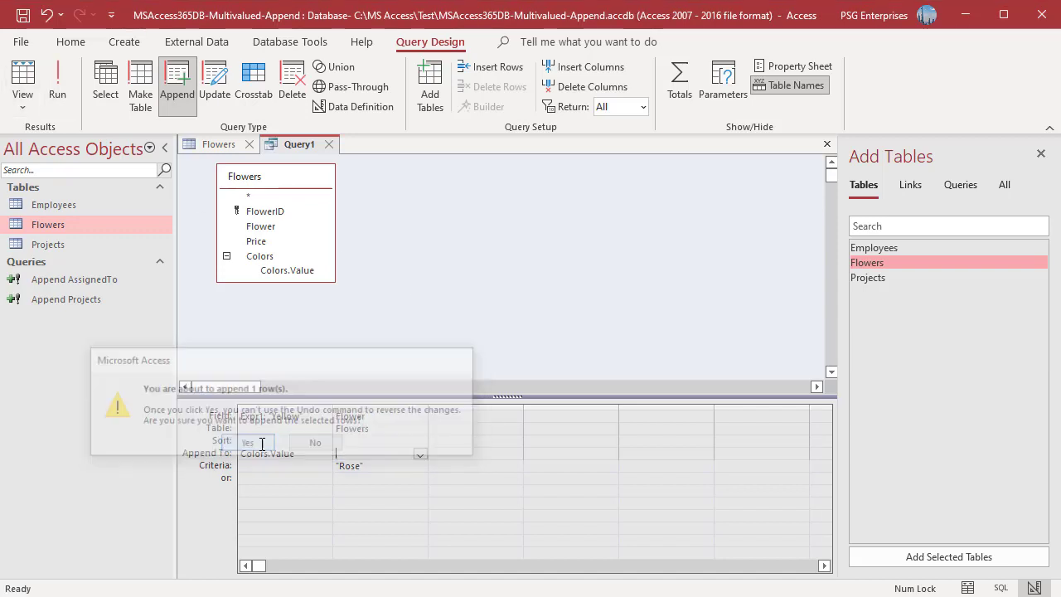
pyautogui.click(218, 147)
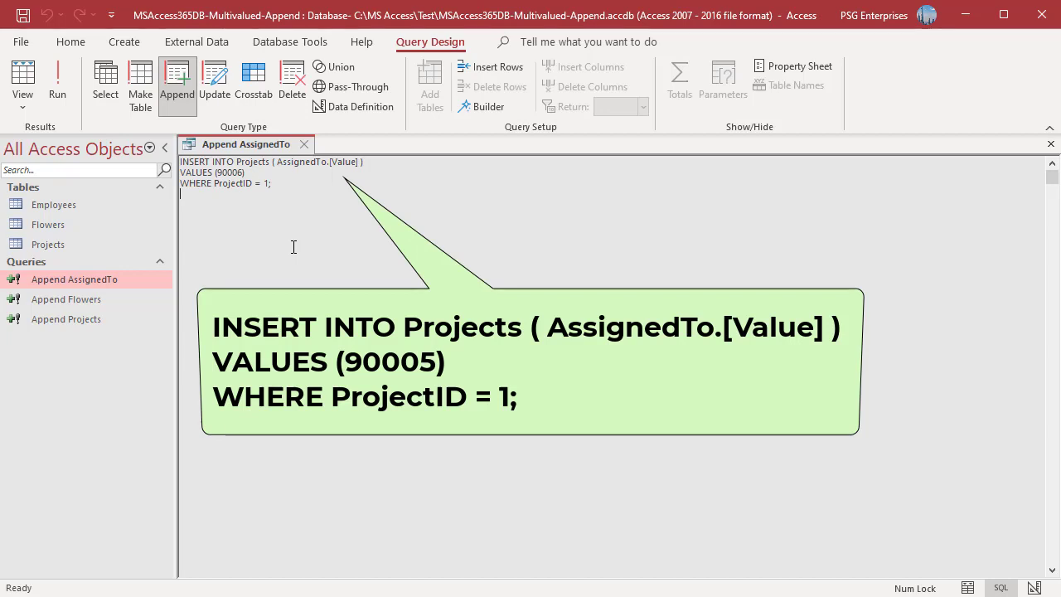
# - Change the inserted value from 90006 to 90005, confirm the append, and open Projects to check
pyautogui.click(241, 172)
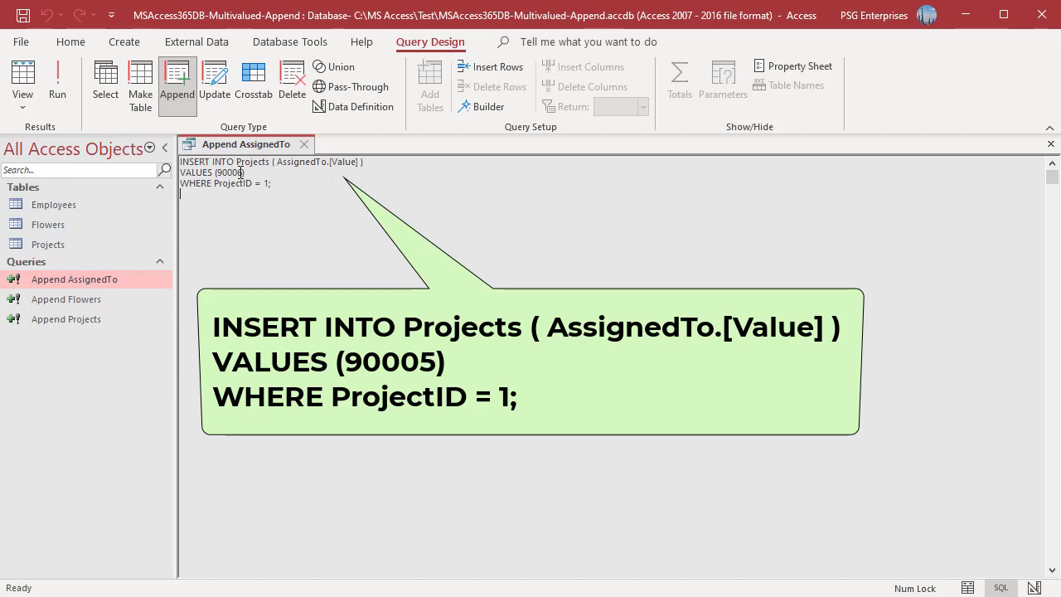
pyautogui.press('BackSpace')
pyautogui.write('5')
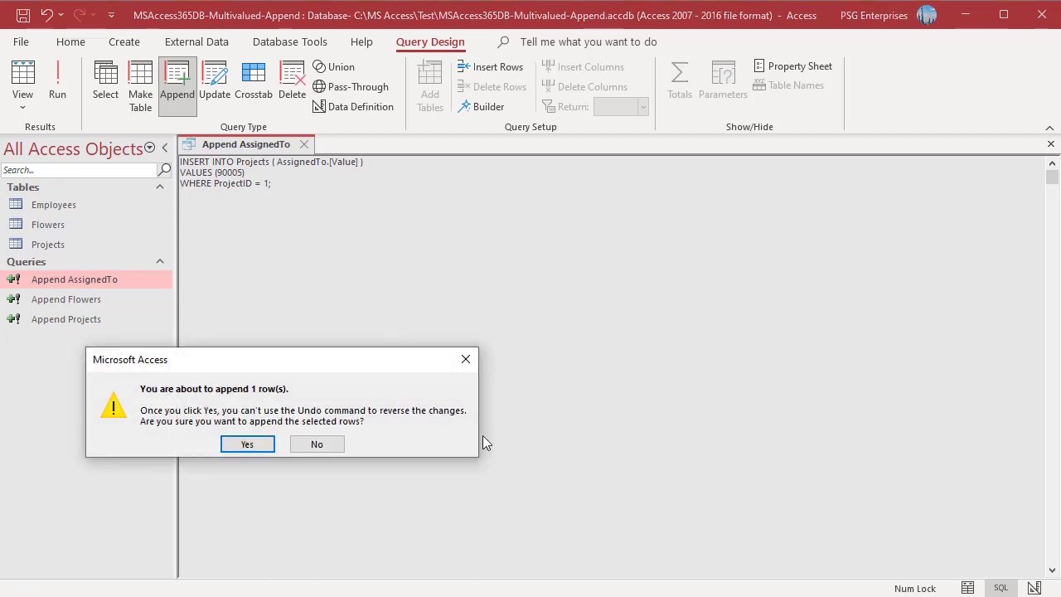
pyautogui.click(246, 444)
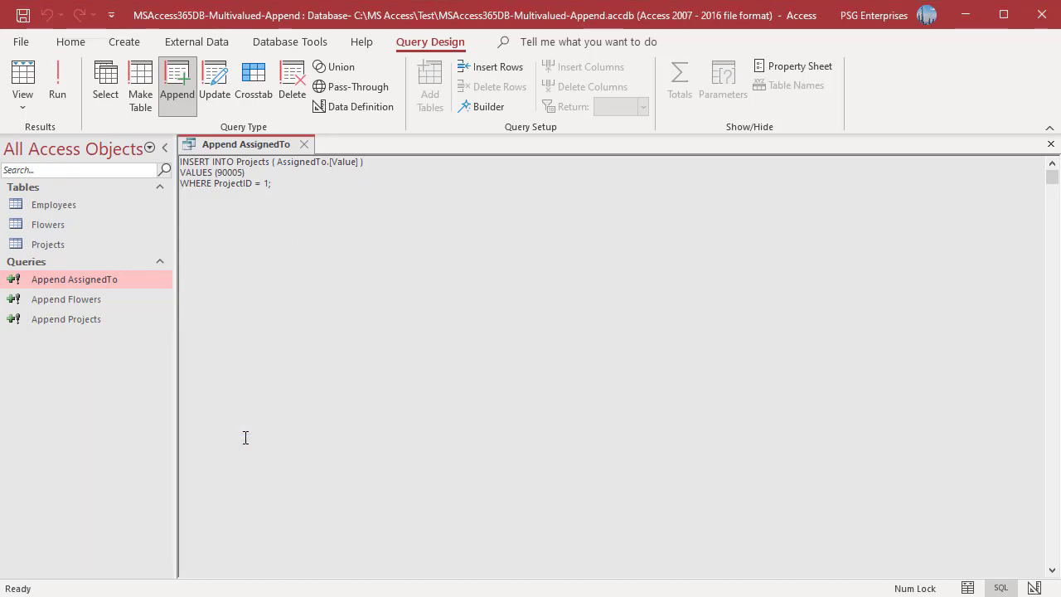
pyautogui.doubleClick(47, 245)
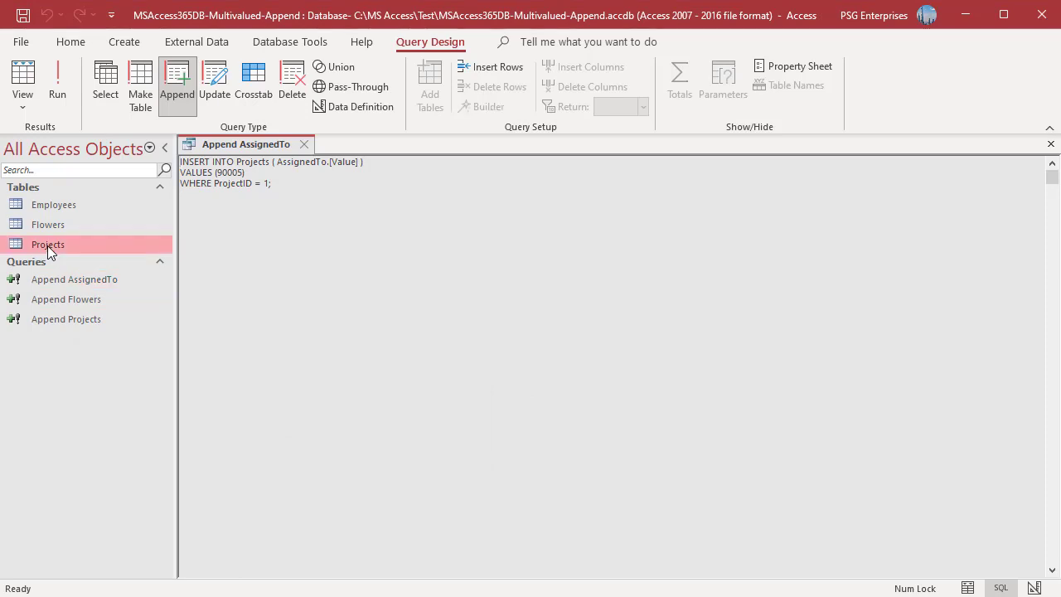